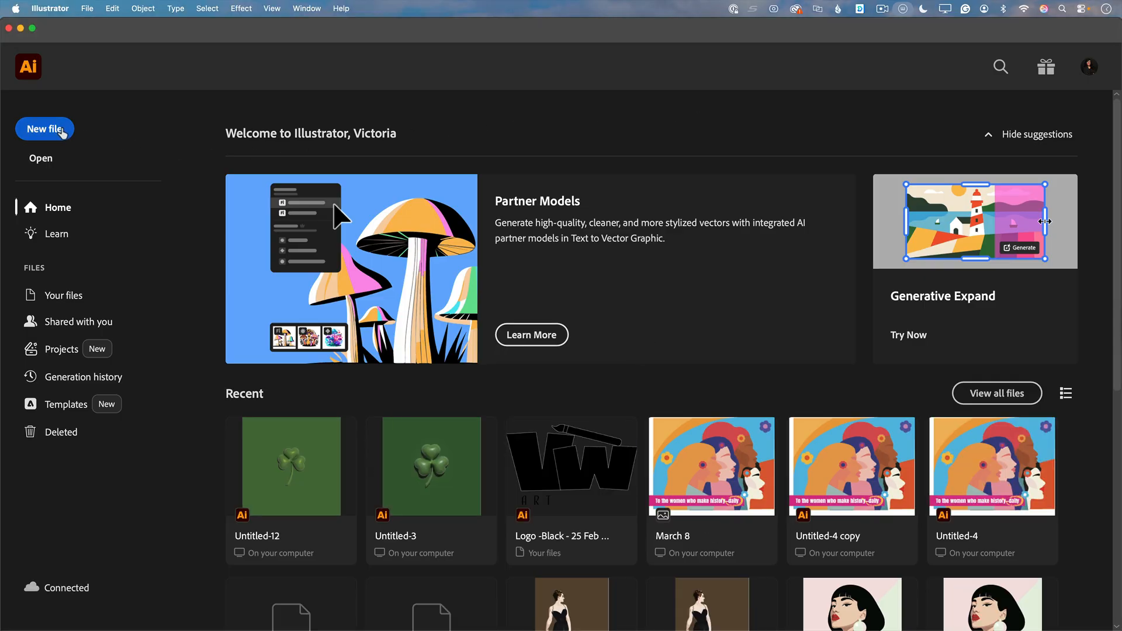
Step: Create a new 2000 x 2000 px print document in CMYK color
left_click(51, 129)
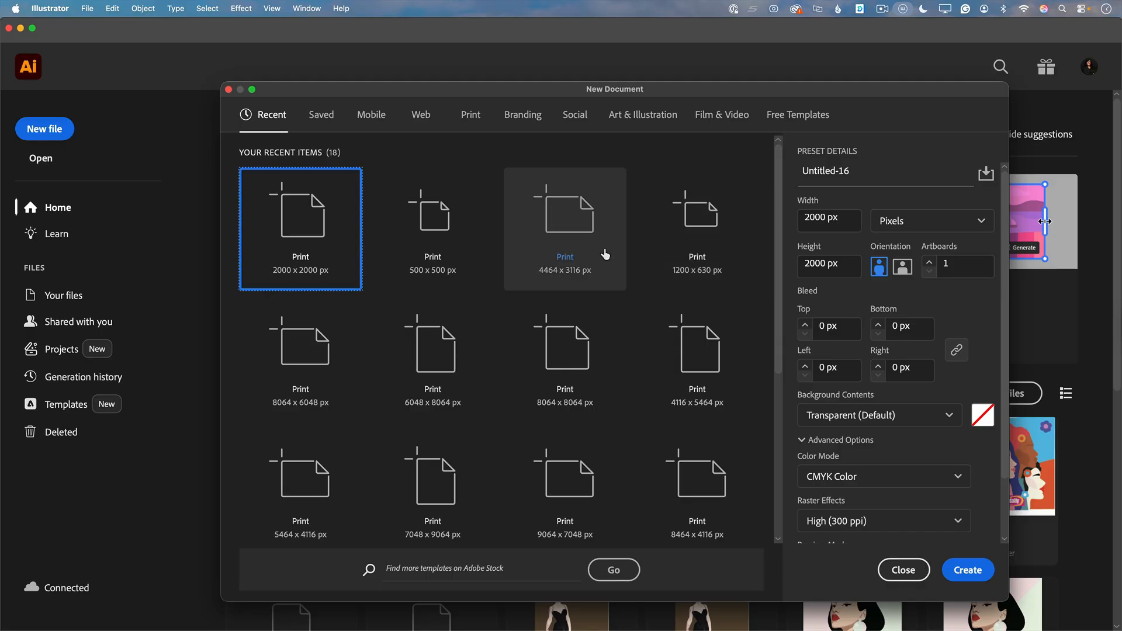
left_click(968, 571)
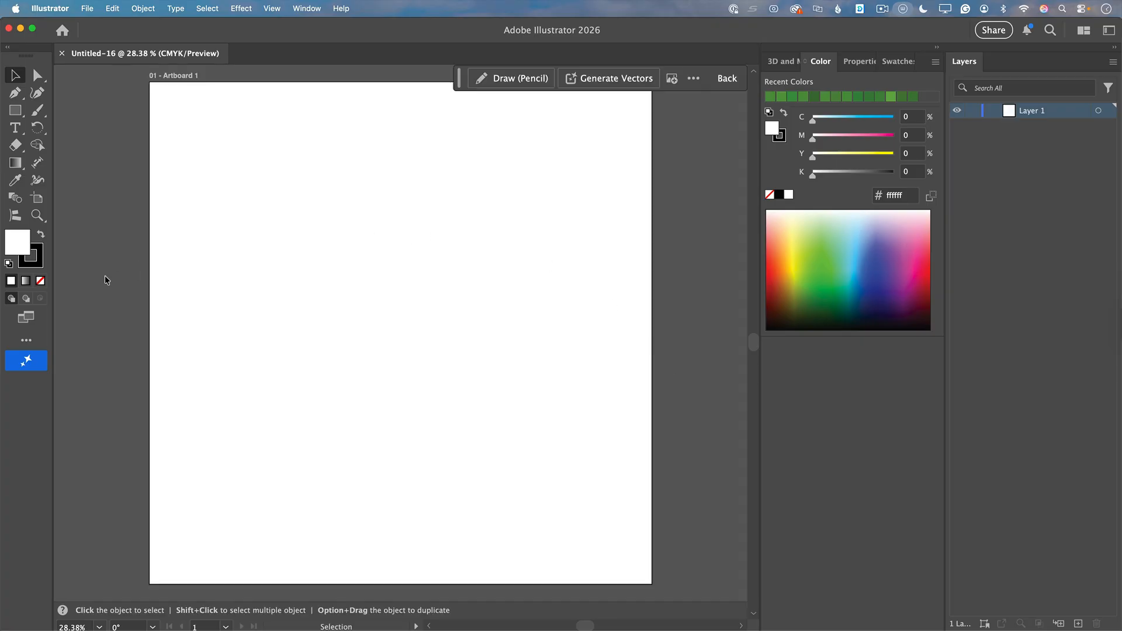
Step: Remove the stroke color and set the fill color to green 5ea833
left_click(39, 264)
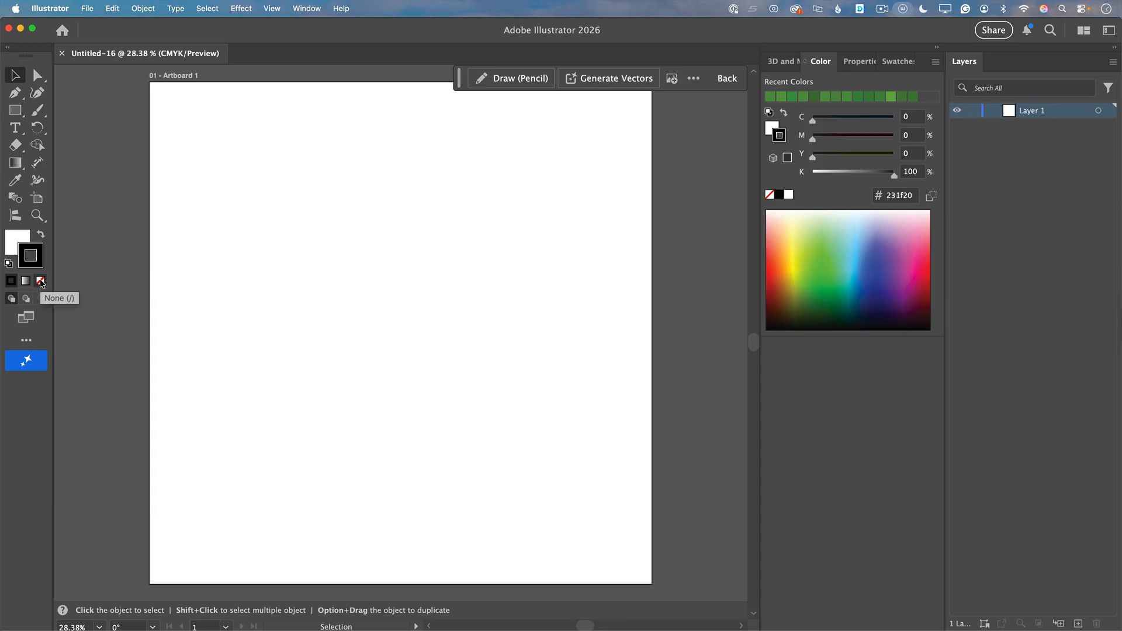
left_click(41, 282)
double_click(18, 244)
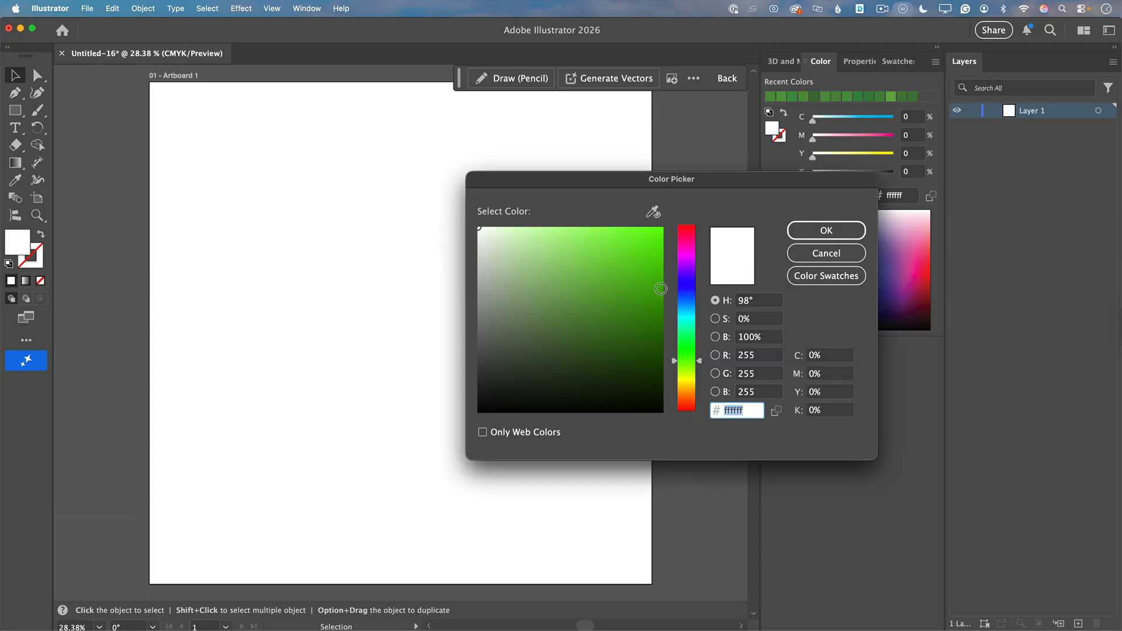
left_click_drag(606, 308, 608, 291)
left_click(824, 229)
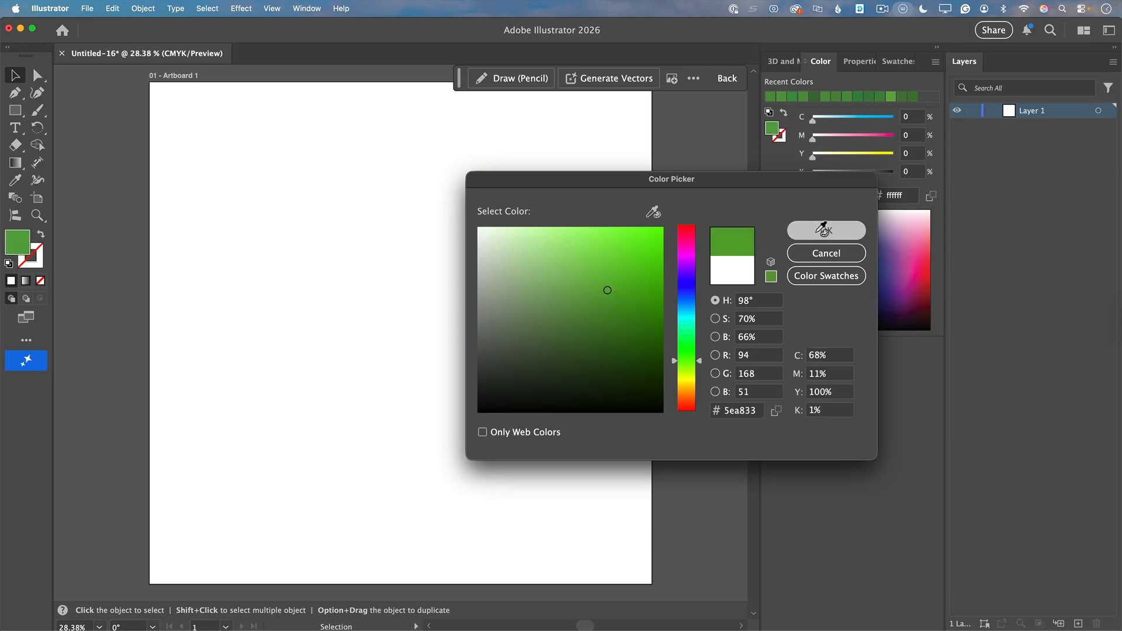
Step: Draw a tall, narrow rectangle above the artboard's center and fully round its corners into a pill shape
left_click(15, 110)
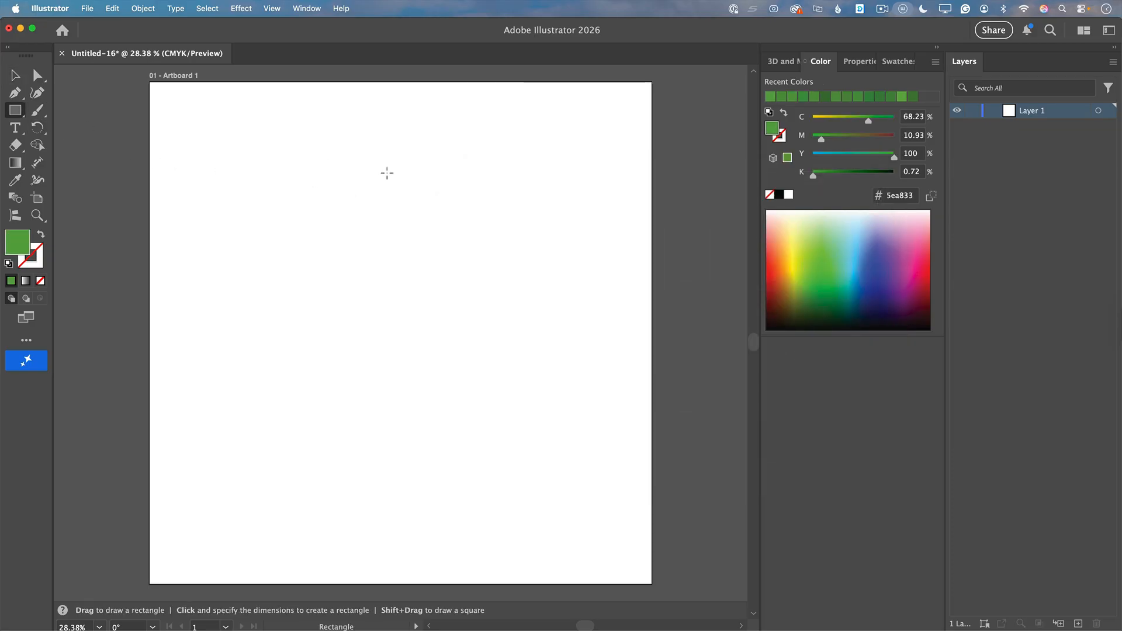
mouse_move(366, 204)
left_mouse_down()
mouse_move(414, 283)
mouse_move(441, 374)
left_mouse_up()
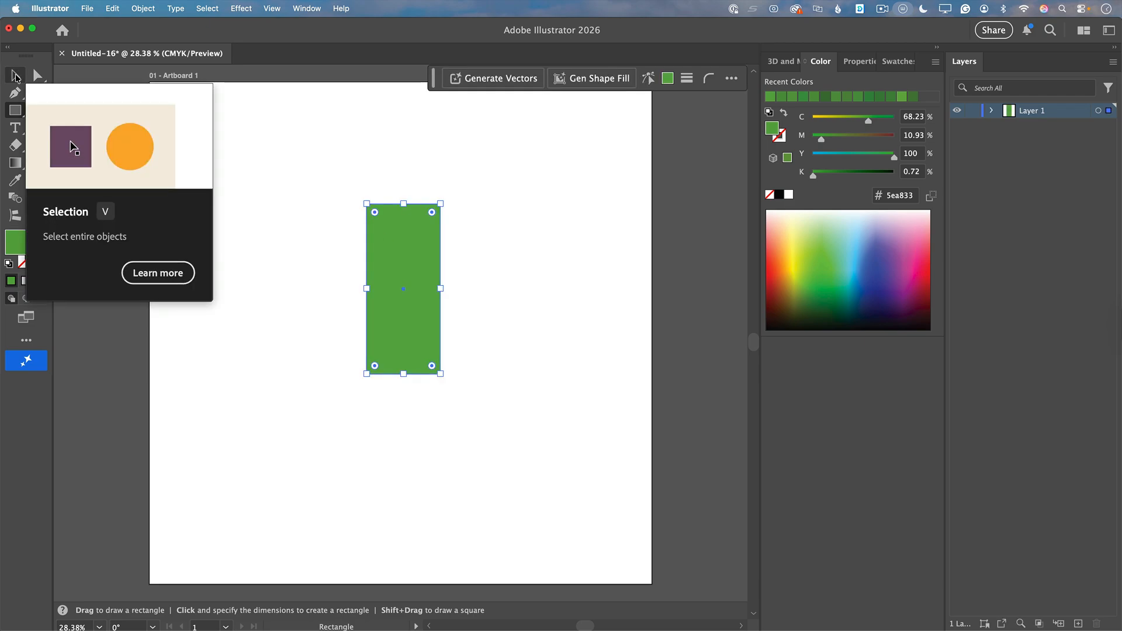
left_click(15, 76)
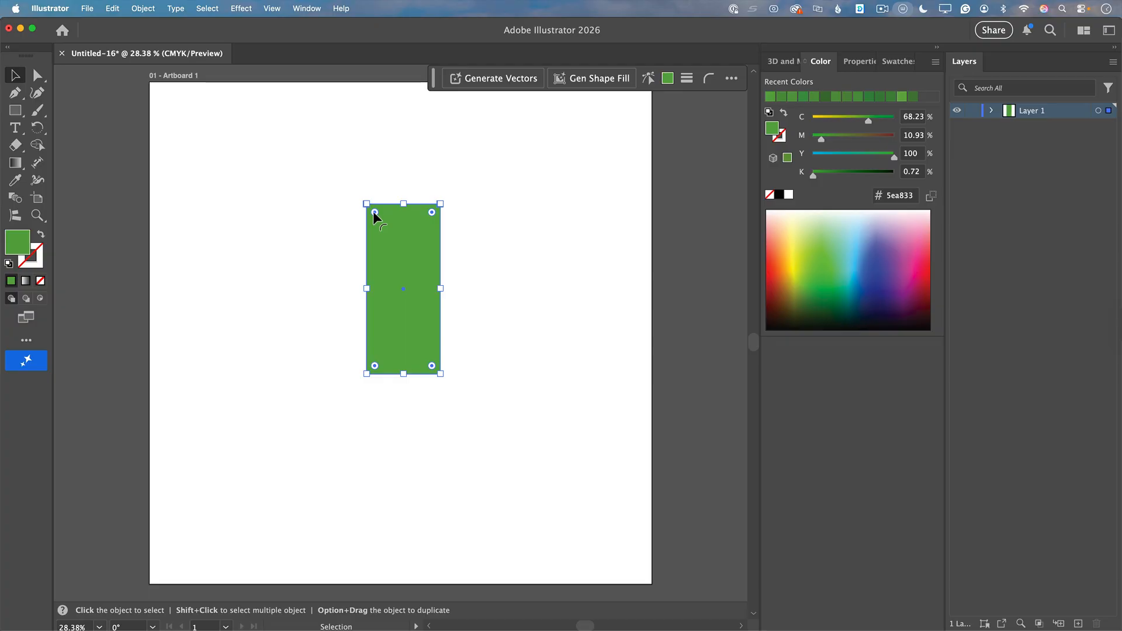
left_click_drag(375, 212, 386, 260)
left_click(578, 345)
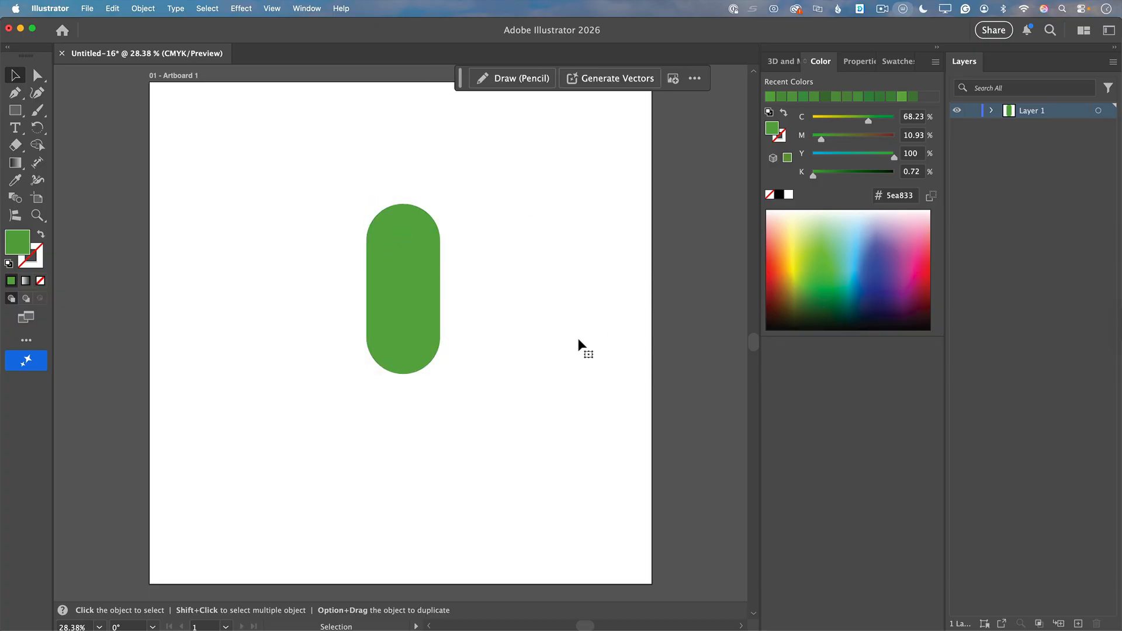
Step: Rotate the pill about 45° counterclockwise and duplicate it up and to the right of the original
left_click(404, 289)
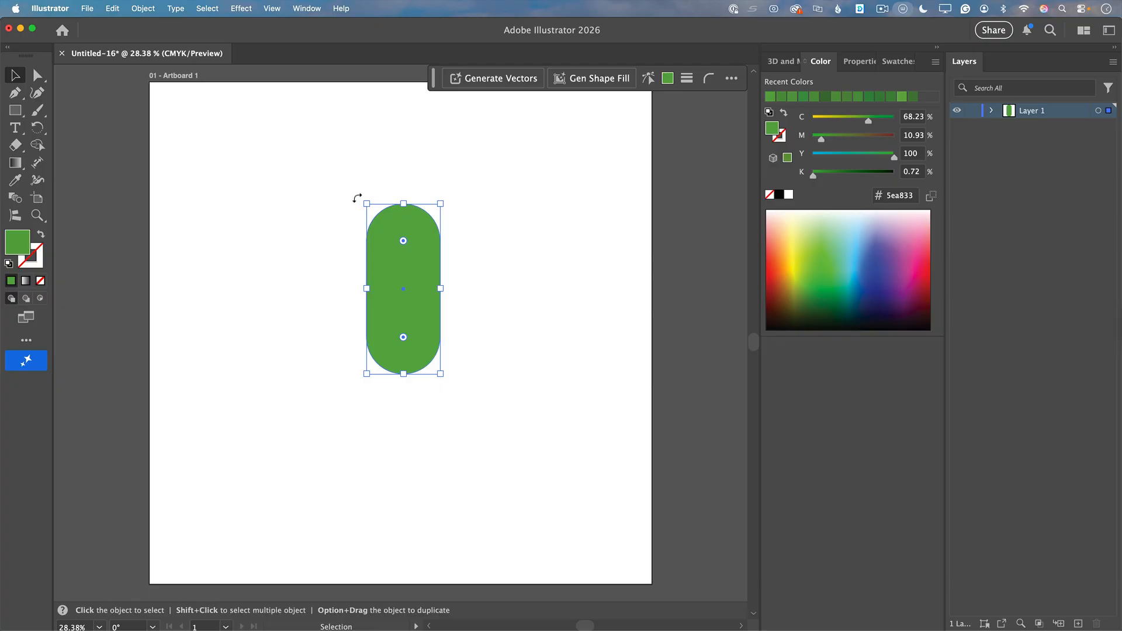
left_click_drag(363, 197, 347, 233)
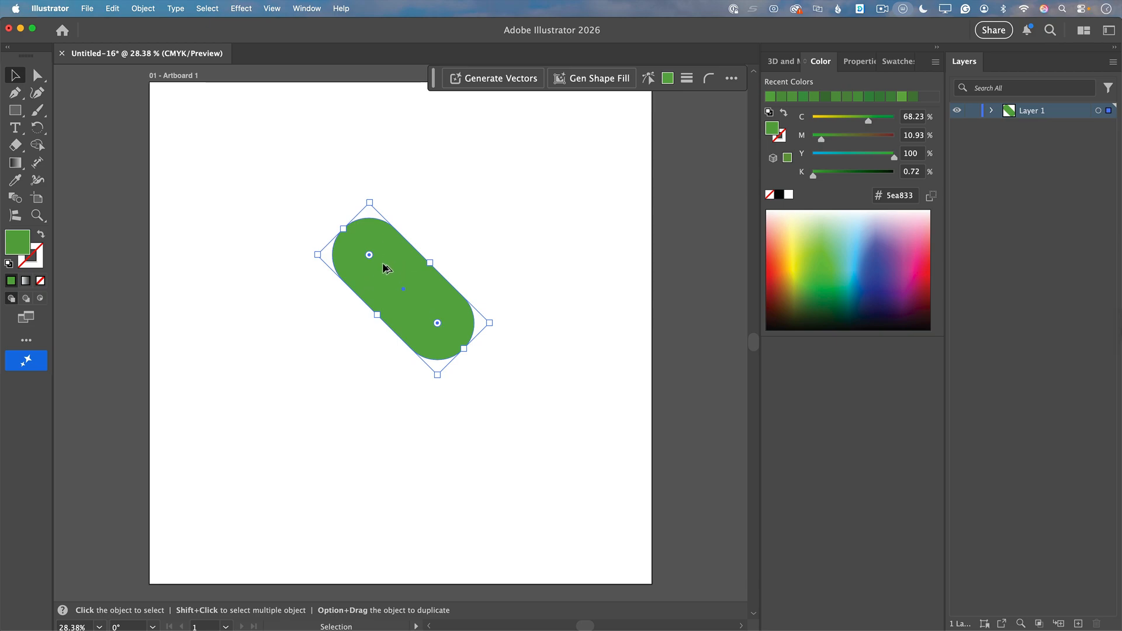
left_click_drag(384, 269, 449, 203, "alt")
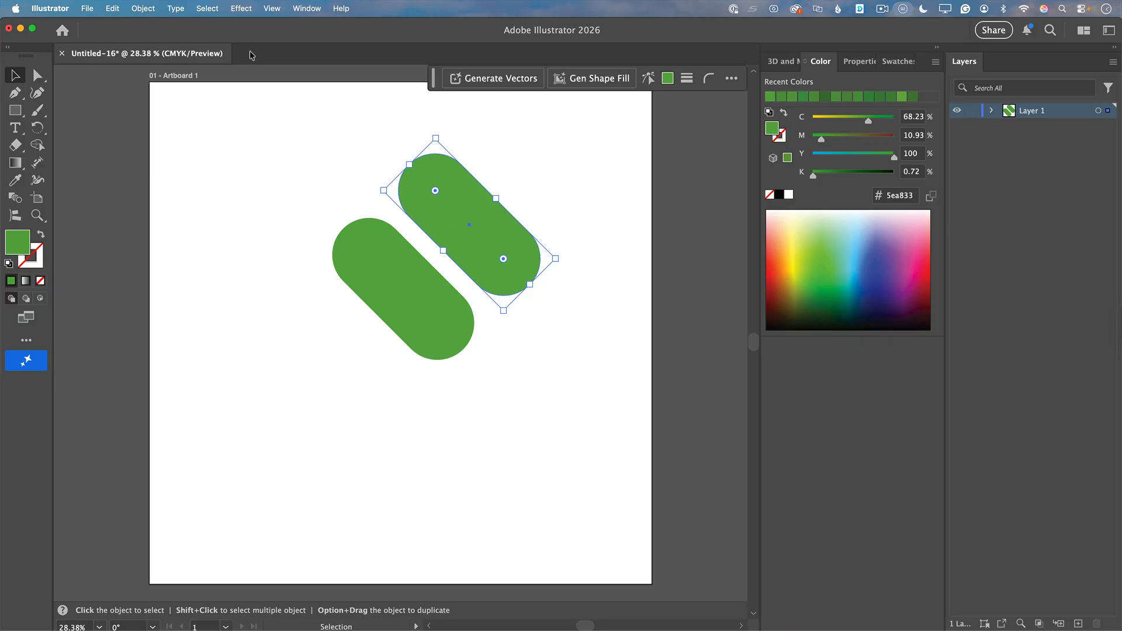
Step: Reflect the copied pill across the vertical axis and place it over the original so both form an X
left_click(144, 8)
mouse_move(195, 28)
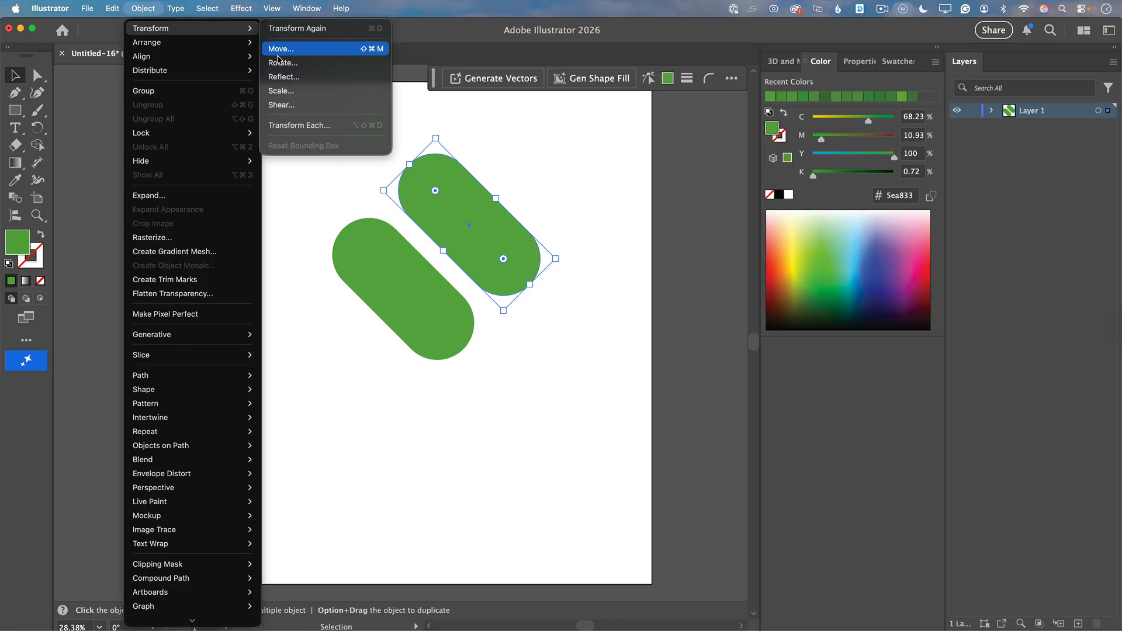
left_click(294, 76)
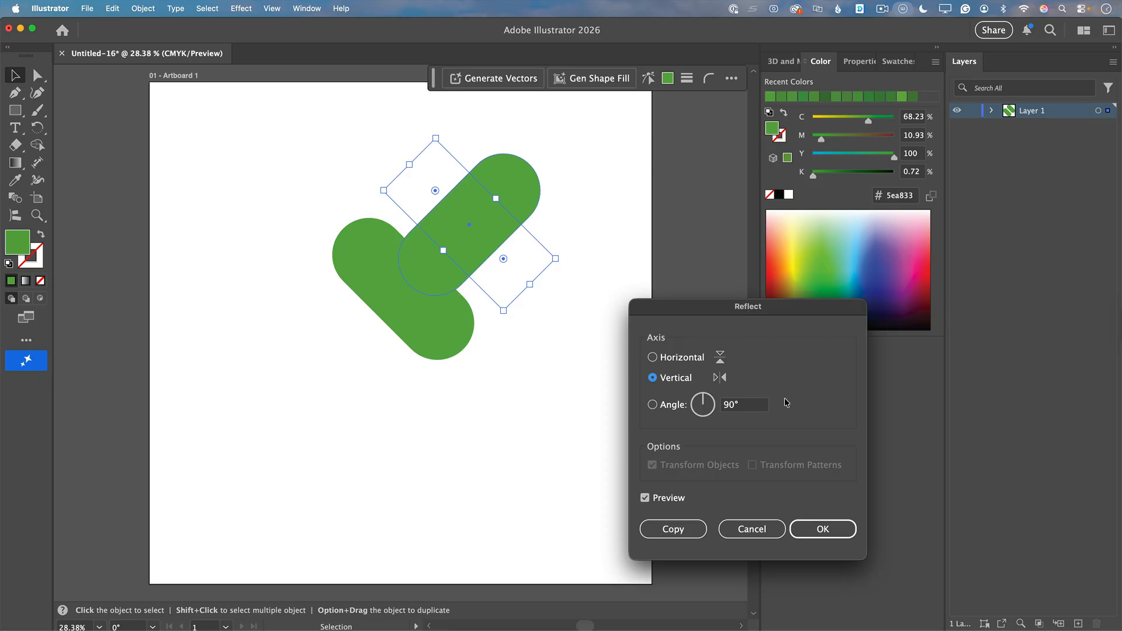
left_click(807, 525)
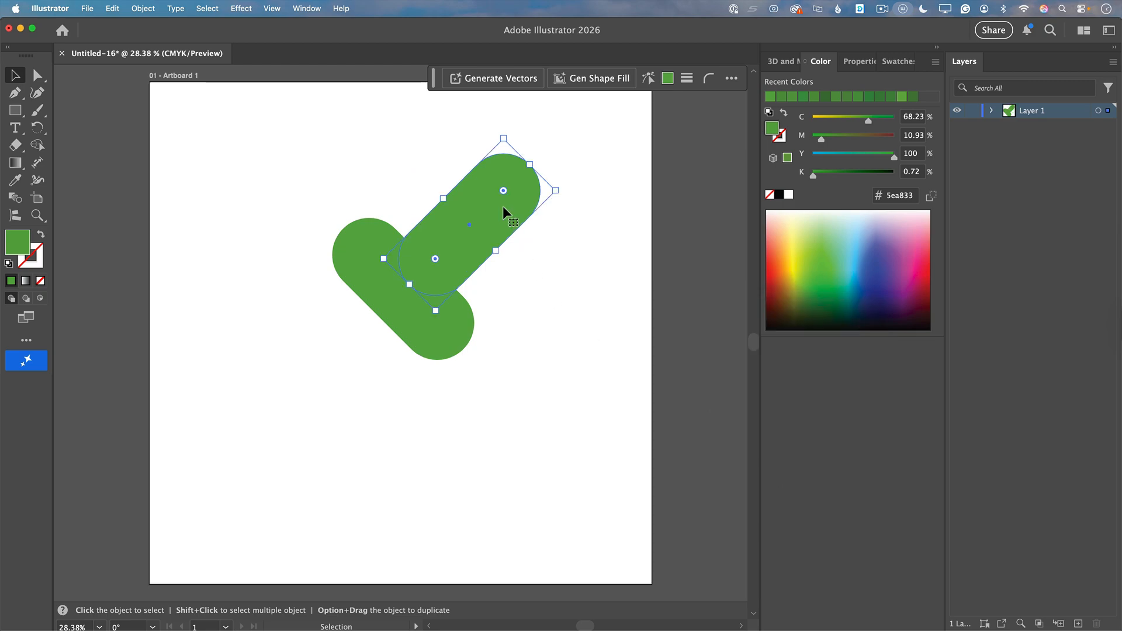
left_click_drag(504, 207, 423, 265)
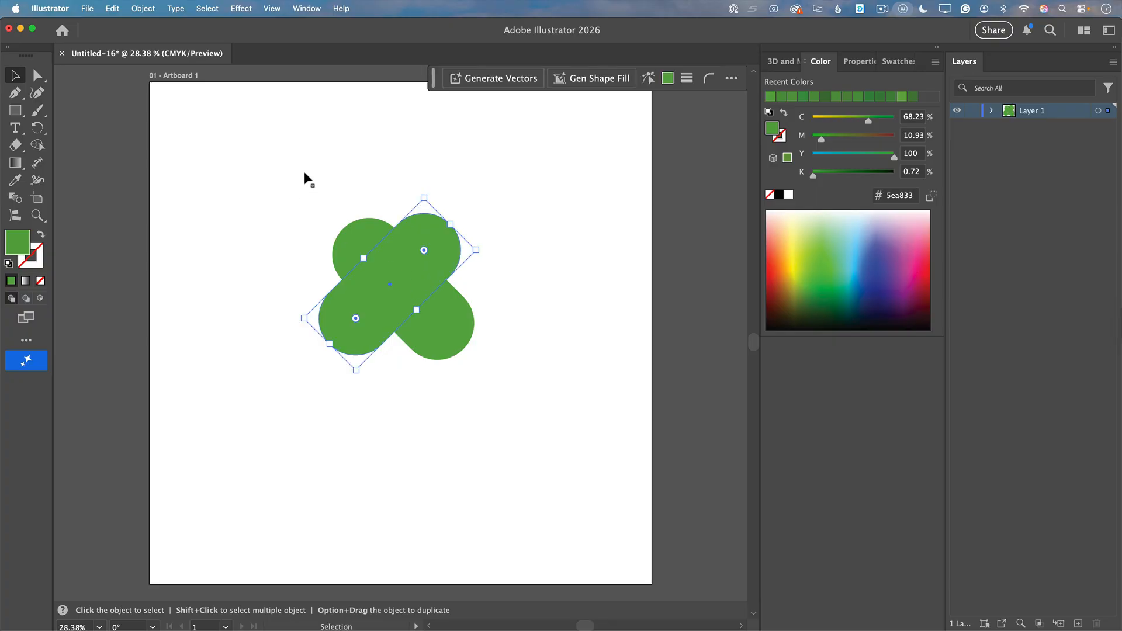
Step: Merge the two upper lobes and the central overlap of the crossed pills into a heart with Shape Builder
left_click_drag(304, 173, 538, 395)
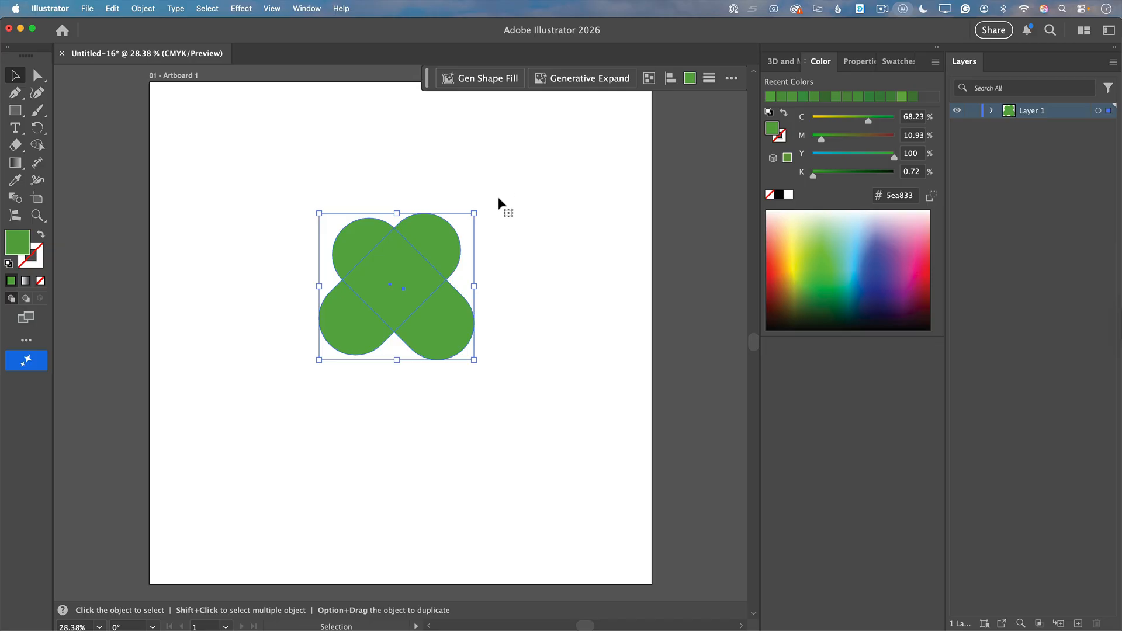
left_click(38, 145)
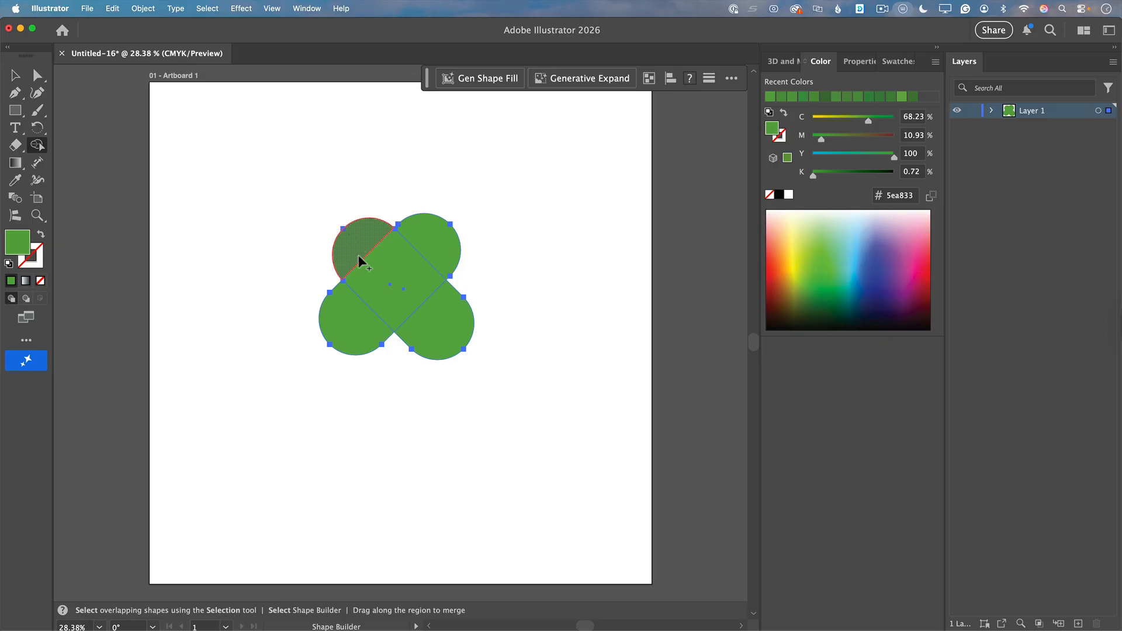
mouse_move(359, 261)
left_mouse_down()
mouse_move(392, 319)
mouse_move(431, 243)
mouse_move(477, 250)
left_mouse_up()
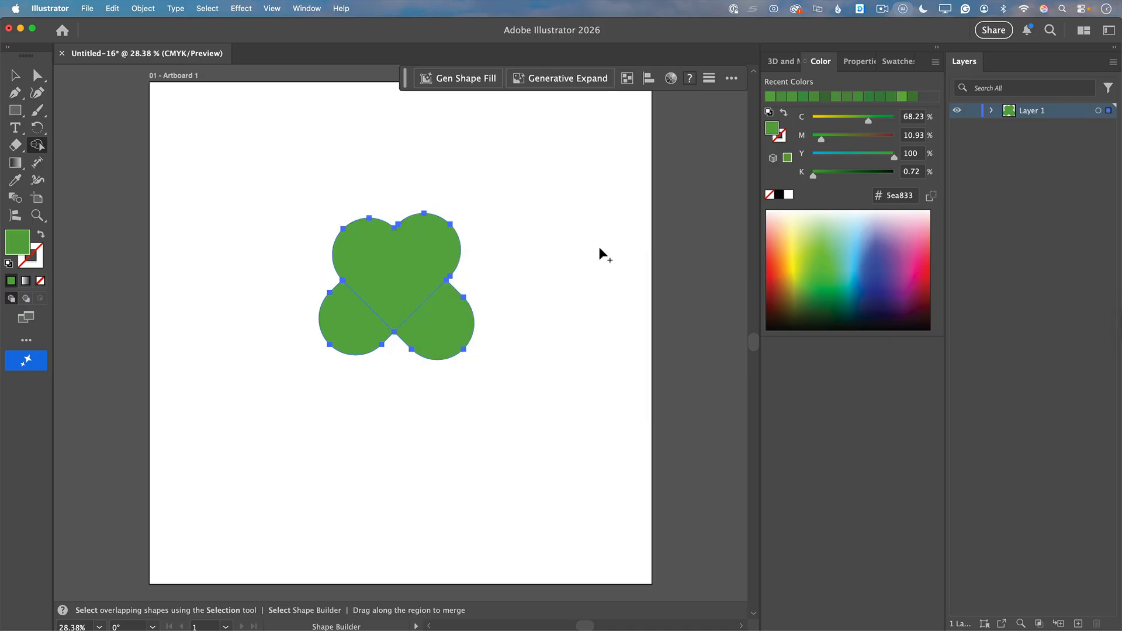
left_click(14, 75)
left_click(231, 140)
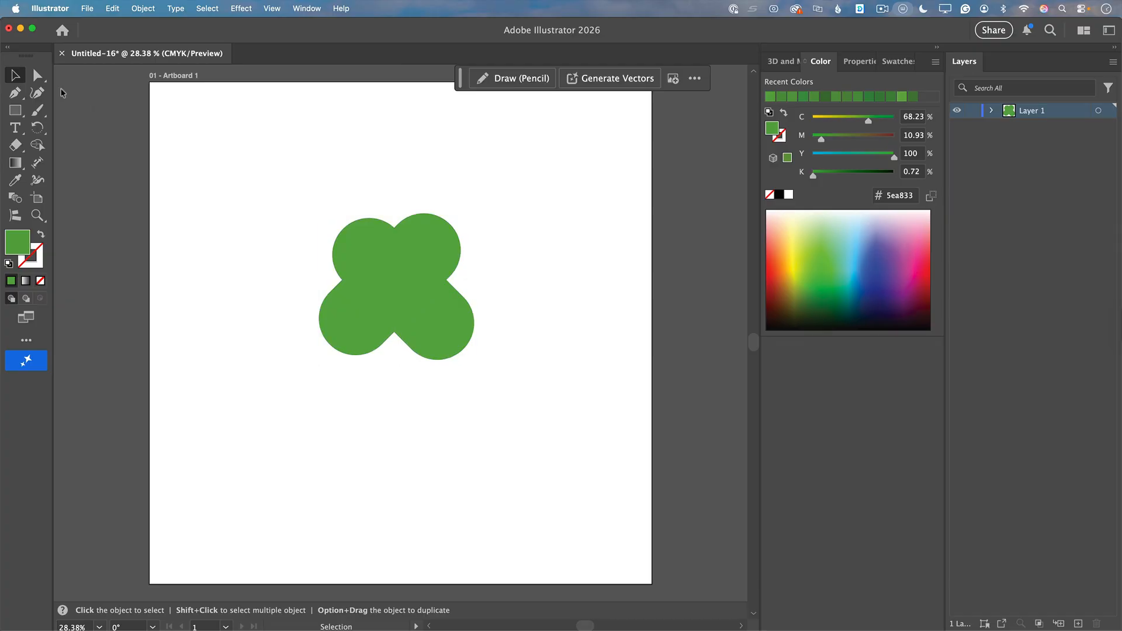
Step: Delete the two leftover lower lobes so only the heart remains
left_click(348, 327)
left_click_drag(349, 327, 321, 368)
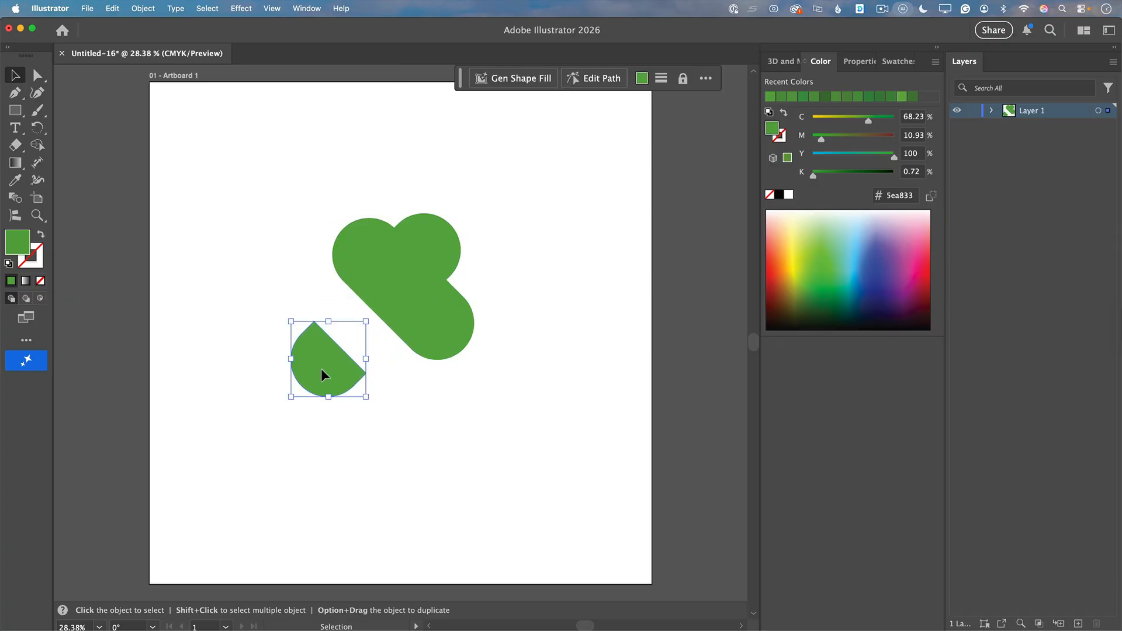
key("Delete")
left_click(451, 341)
left_click_drag(451, 341, 483, 418)
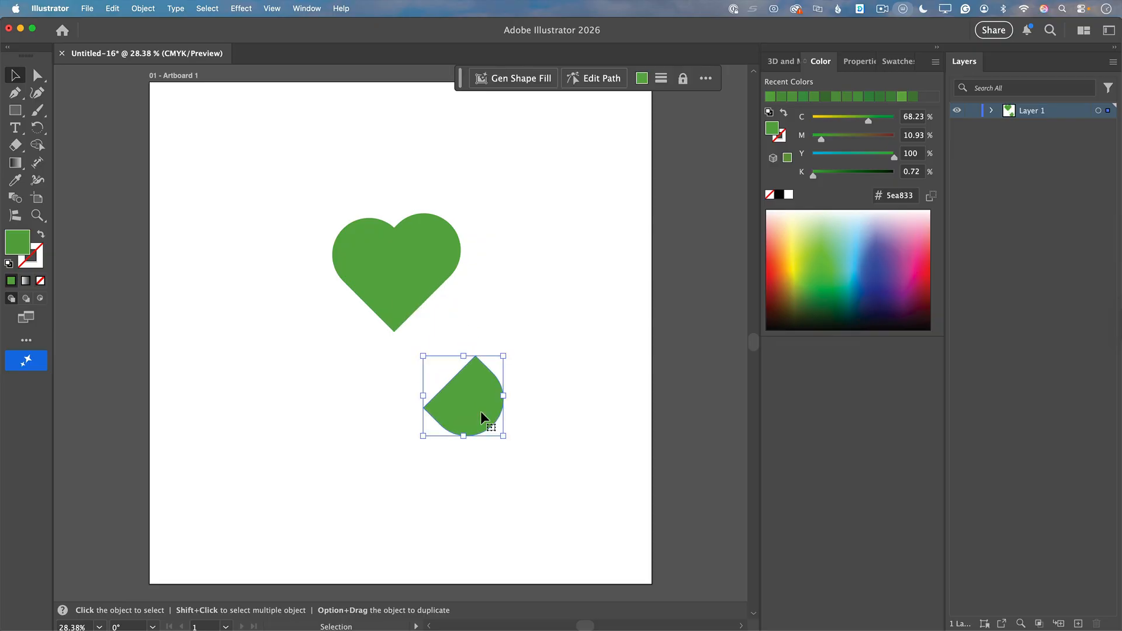
key("Delete")
Step: Scale the heart down proportionally and add a rotated copy as the lower-right leaf, with the tips of both hearts touching
left_click(450, 255)
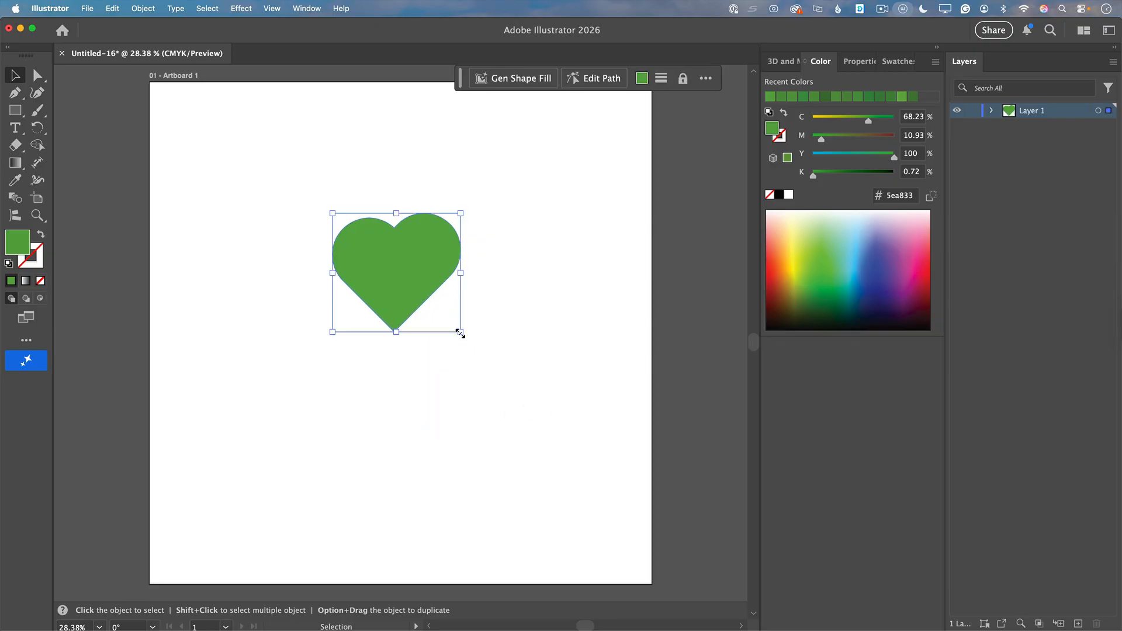
left_click_drag(461, 333, 412, 289)
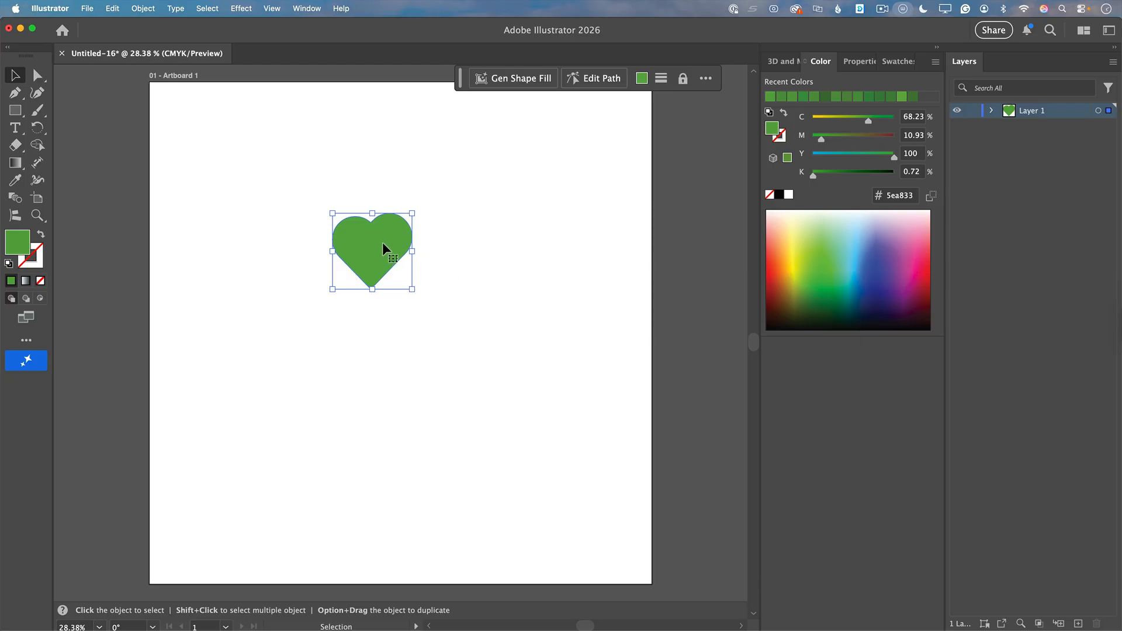
left_click_drag(382, 244, 438, 294)
left_click_drag(475, 345, 392, 315)
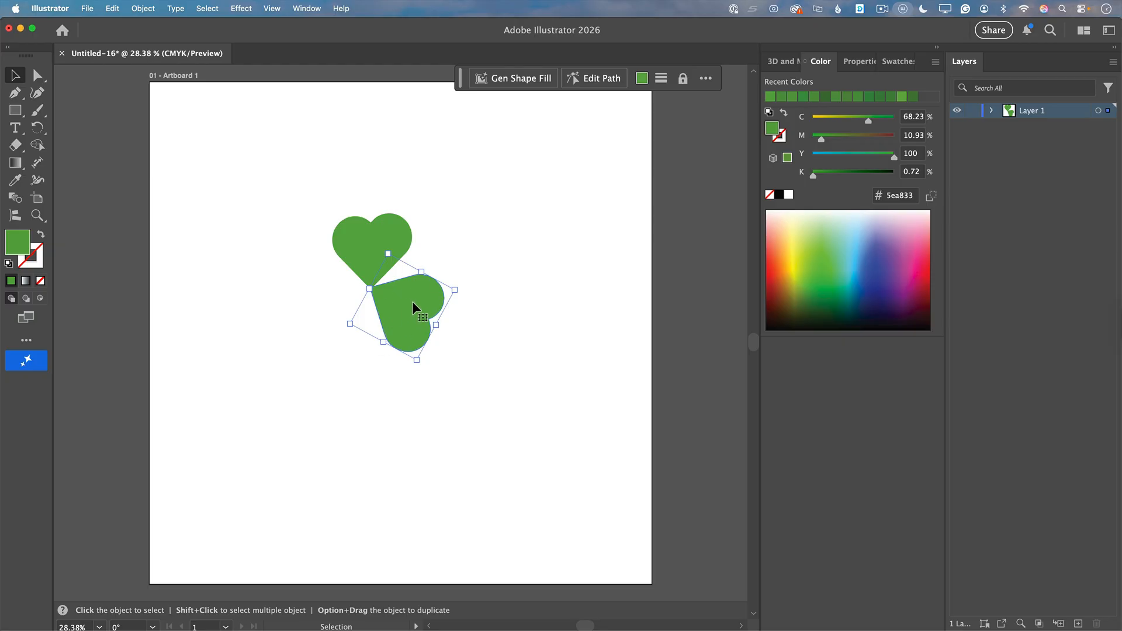
Step: Duplicate the lower-right leaf and rotate the copy into place as the lower-left leaf, its tip meeting the clover's center
left_click_drag(416, 305, 331, 371)
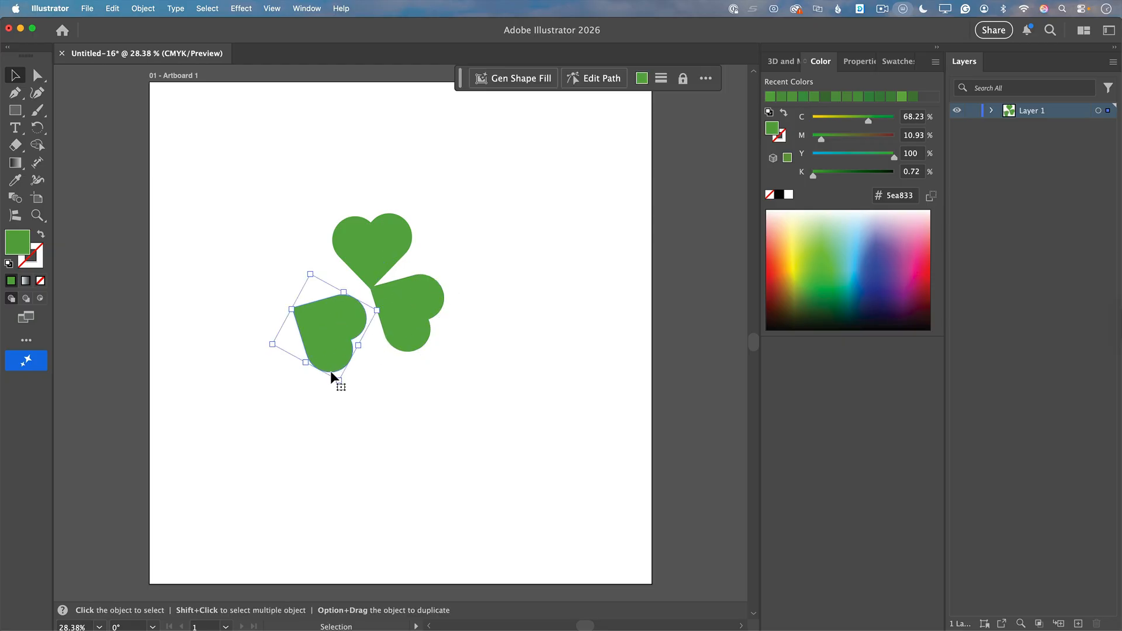
left_click_drag(270, 348, 257, 290)
left_click_drag(339, 339, 346, 310)
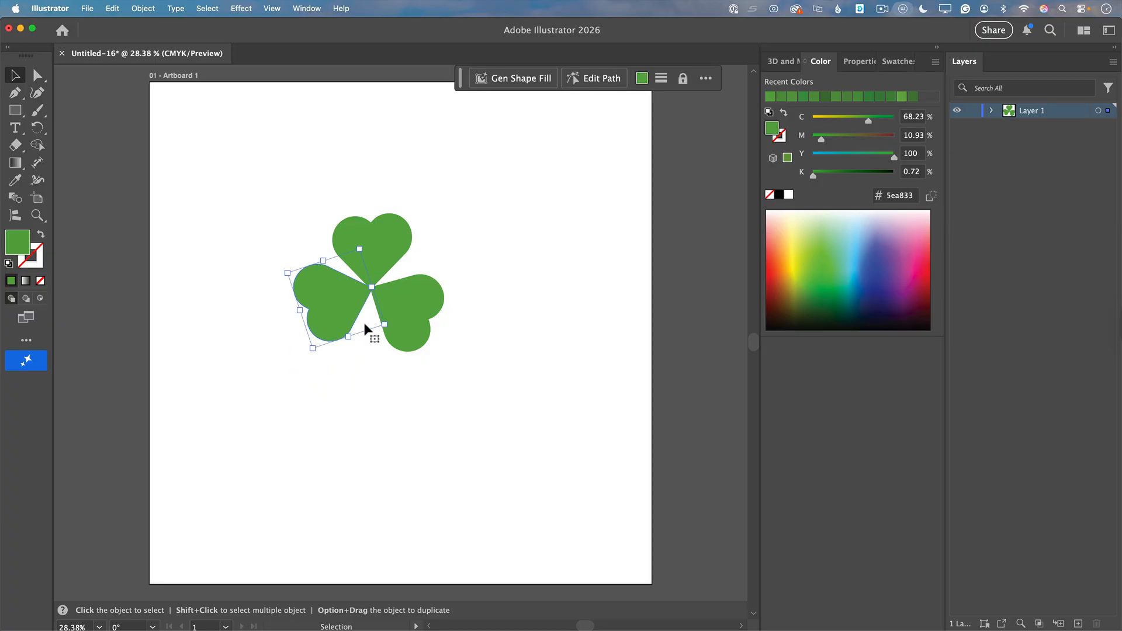
left_click(505, 416)
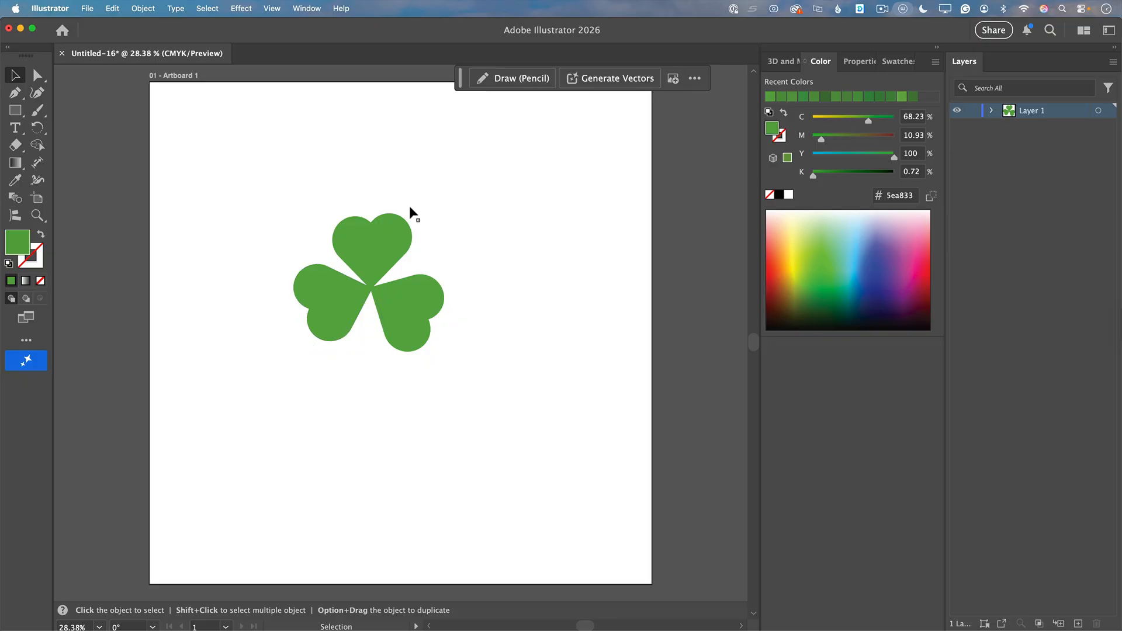
Step: Draw a thin, closed curved stem below the clover leaves with the Curvature tool, bending to the lower left and narrowing at its upper end
left_click(42, 96)
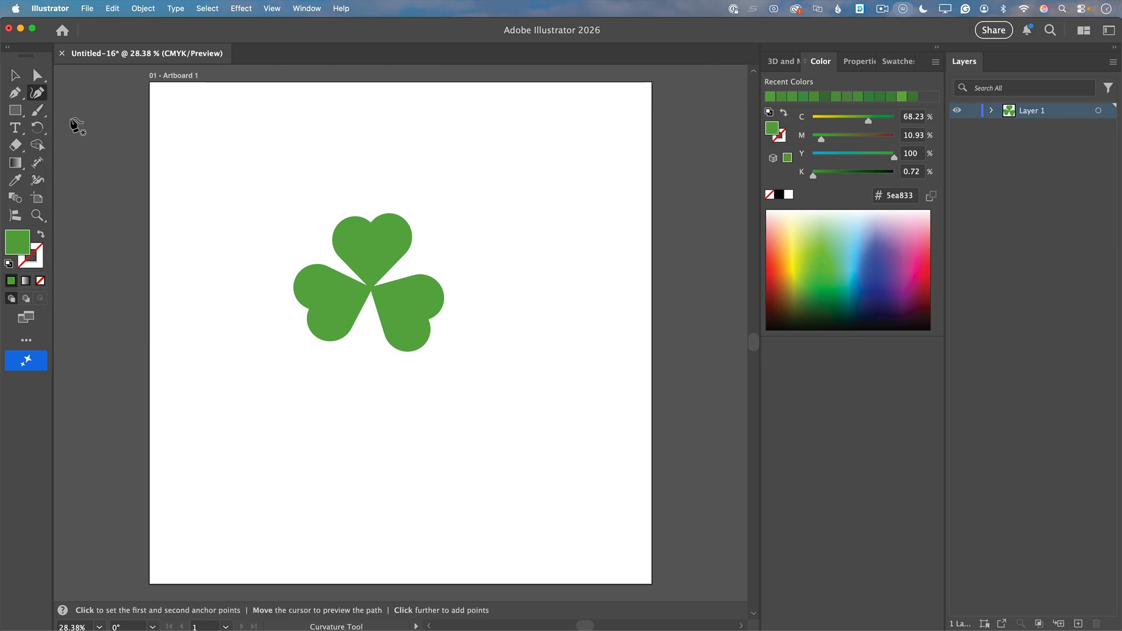
left_click(358, 357)
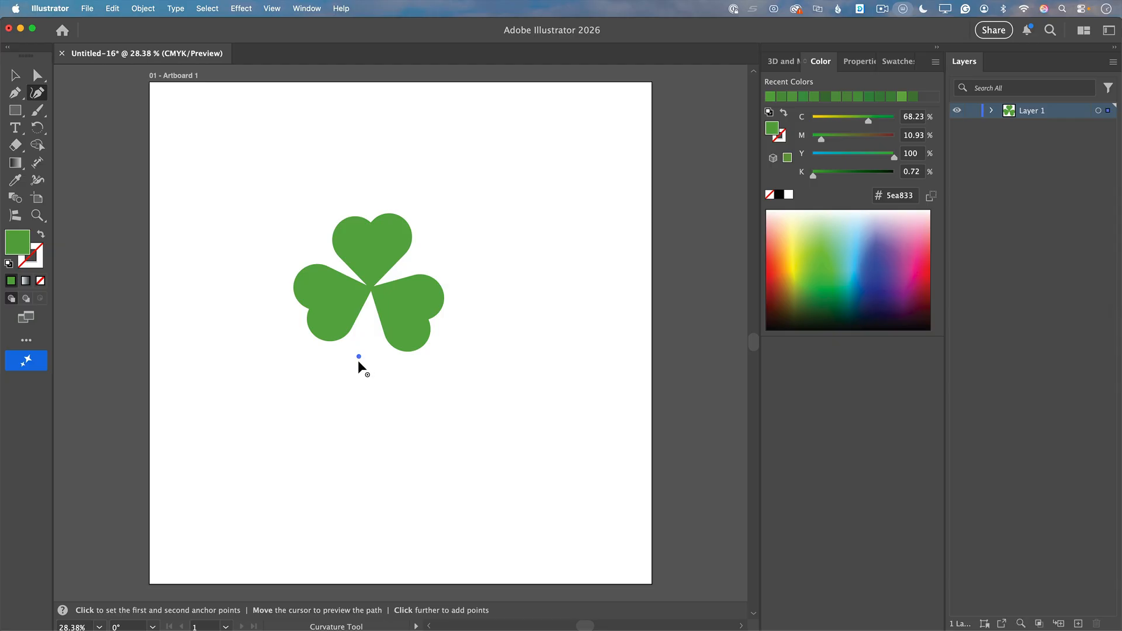
left_click(369, 418)
left_click(326, 498)
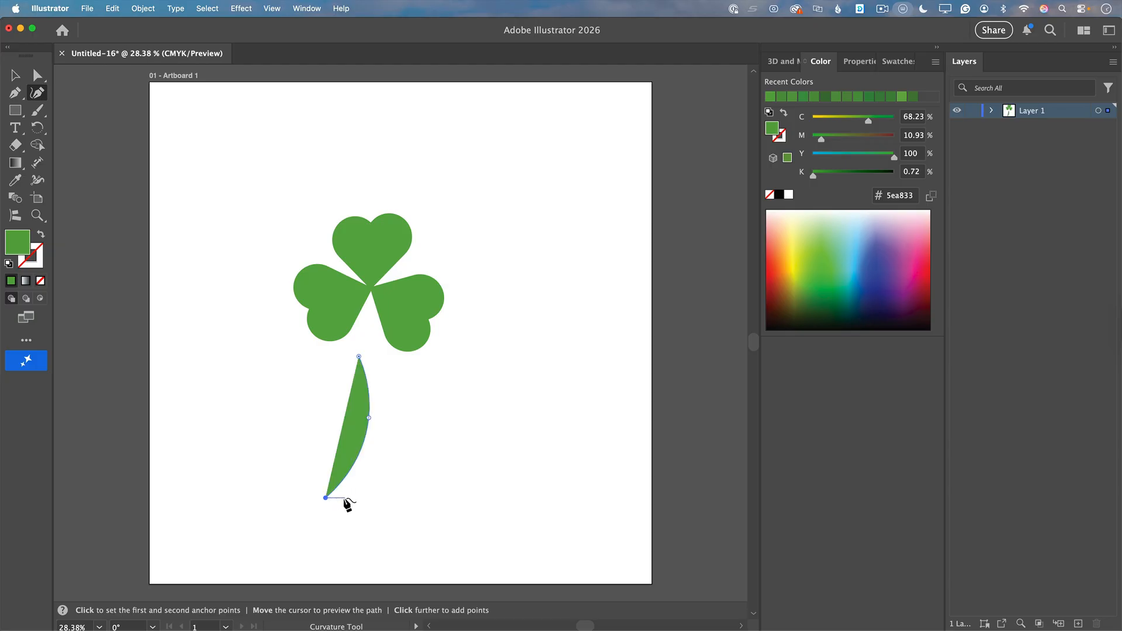
left_click(340, 499)
left_click(339, 497)
left_click(378, 420)
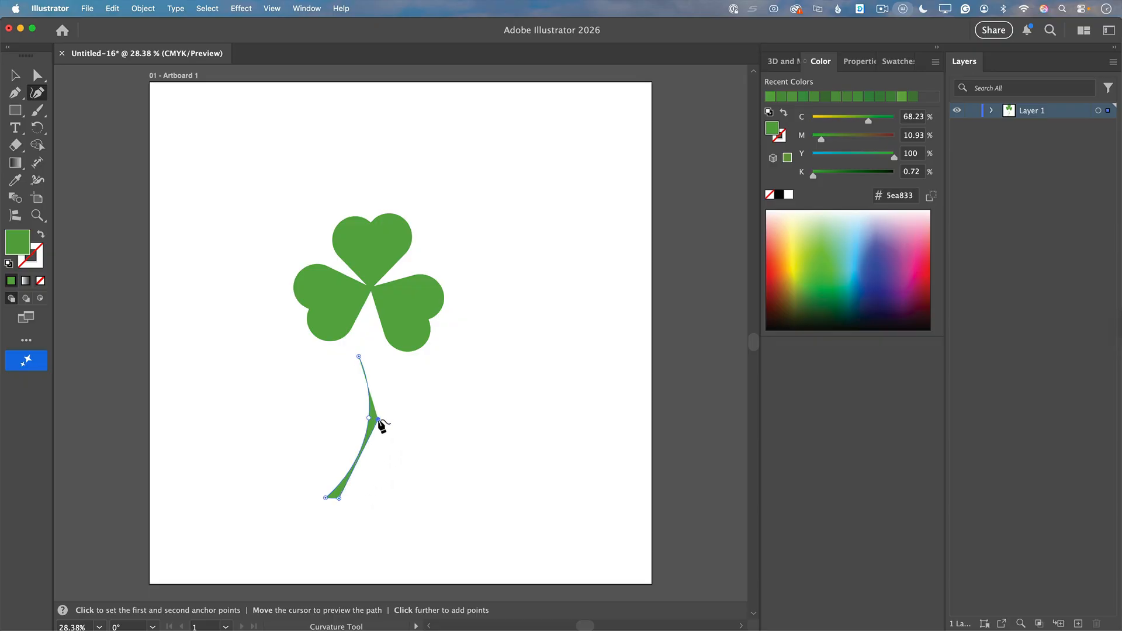
left_click(365, 342)
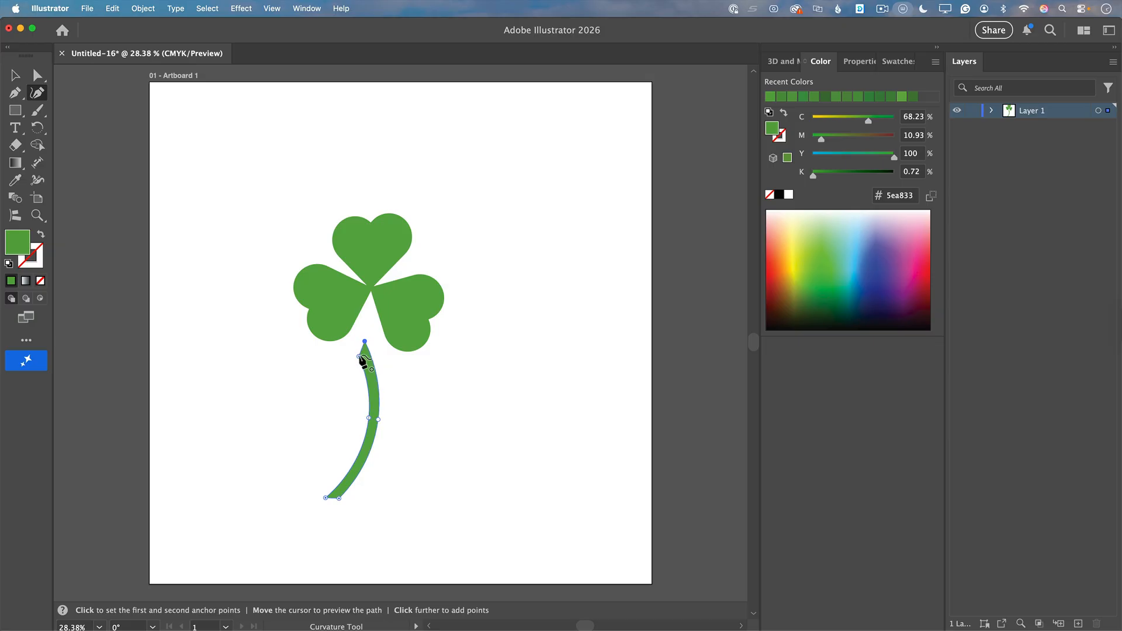
left_click(359, 357)
left_click_drag(359, 356, 361, 346)
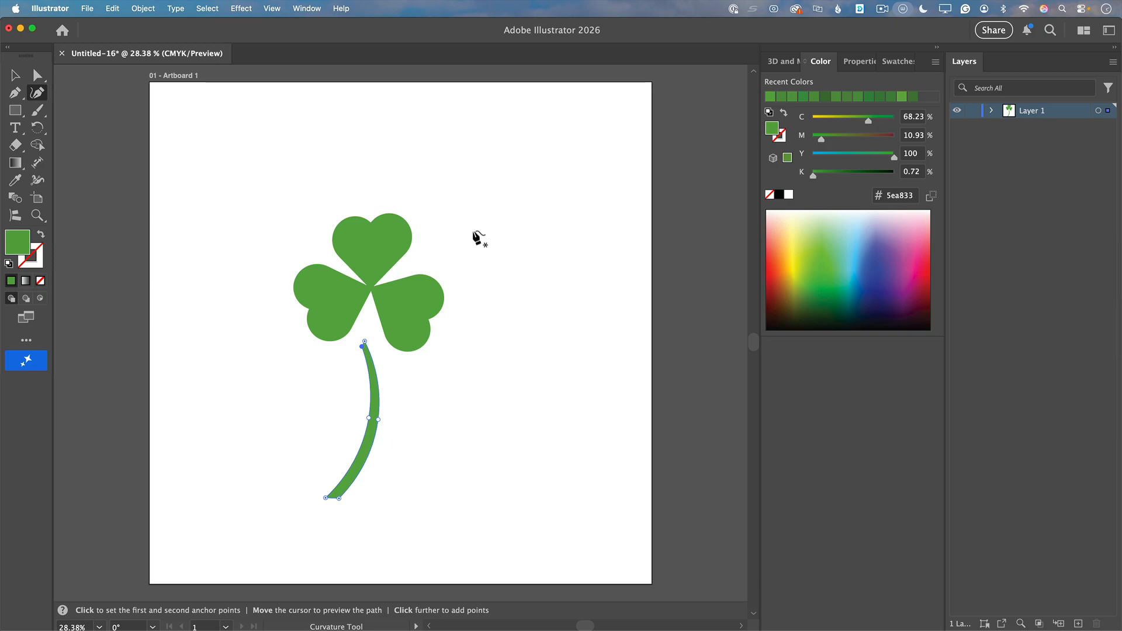
left_click(15, 76)
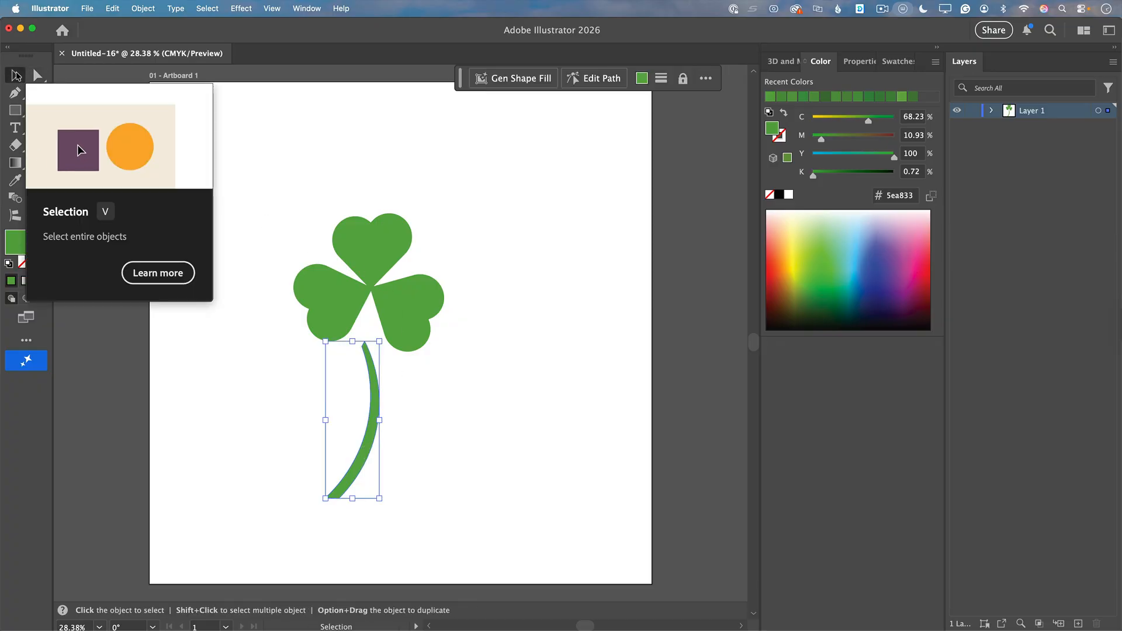
Step: Move the stem up to the clover's center and rotate it slightly clockwise so its narrow upper end meets the leaf tips
left_click_drag(365, 440, 371, 382)
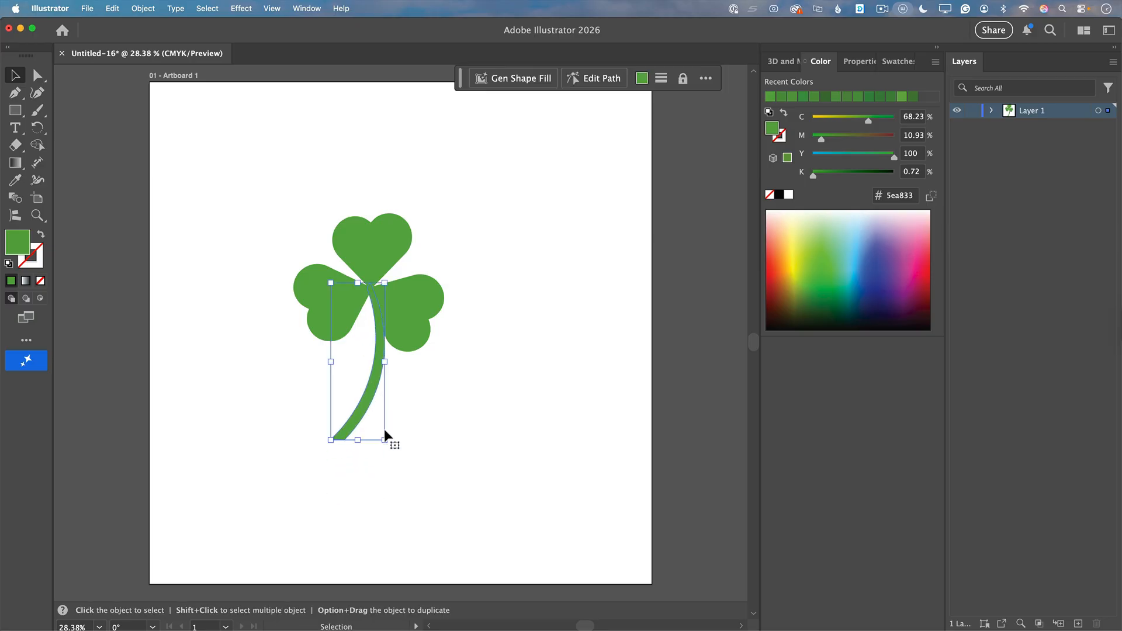
left_click_drag(393, 448, 372, 450)
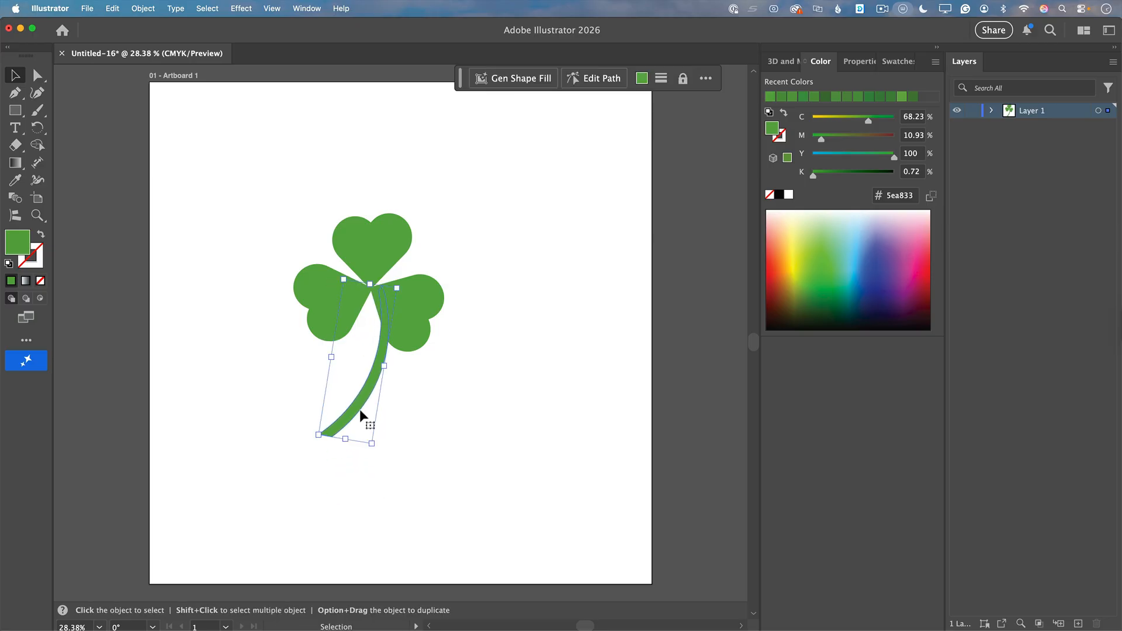
left_click(359, 410)
left_click_drag(346, 398, 344, 398)
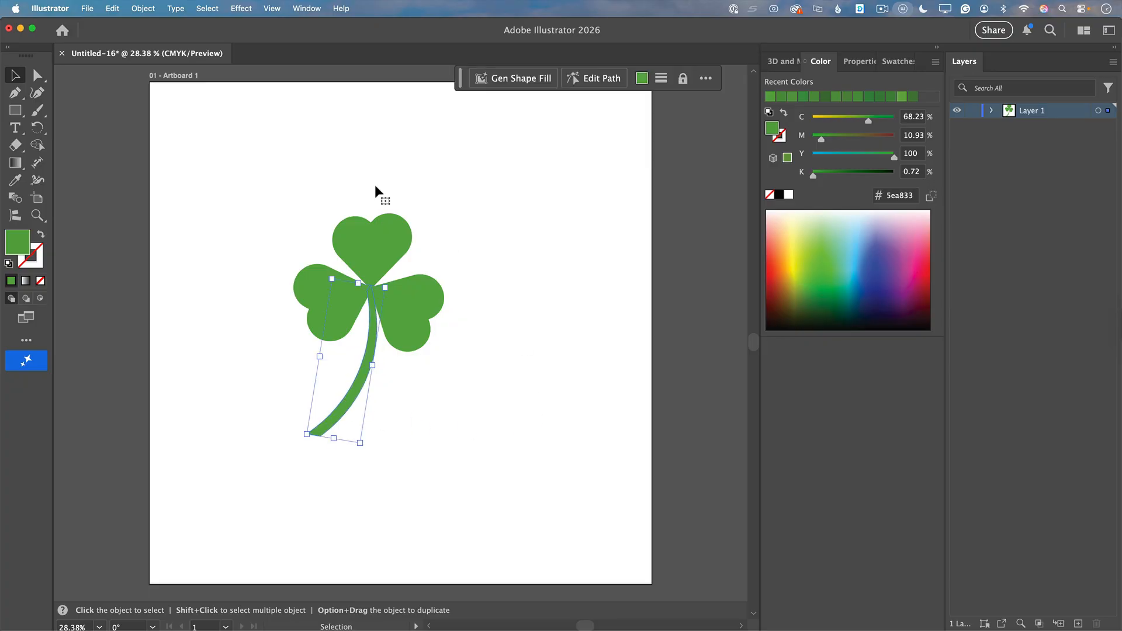
Step: Group the three leaves and the stem into one object
left_click_drag(261, 157, 483, 437)
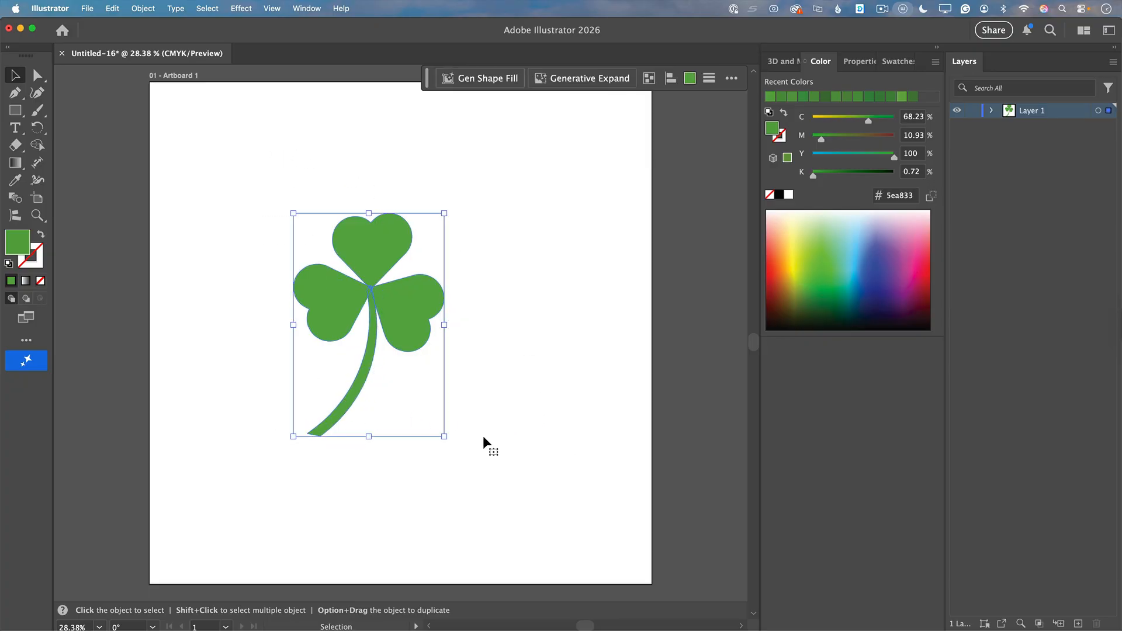
left_click(142, 9)
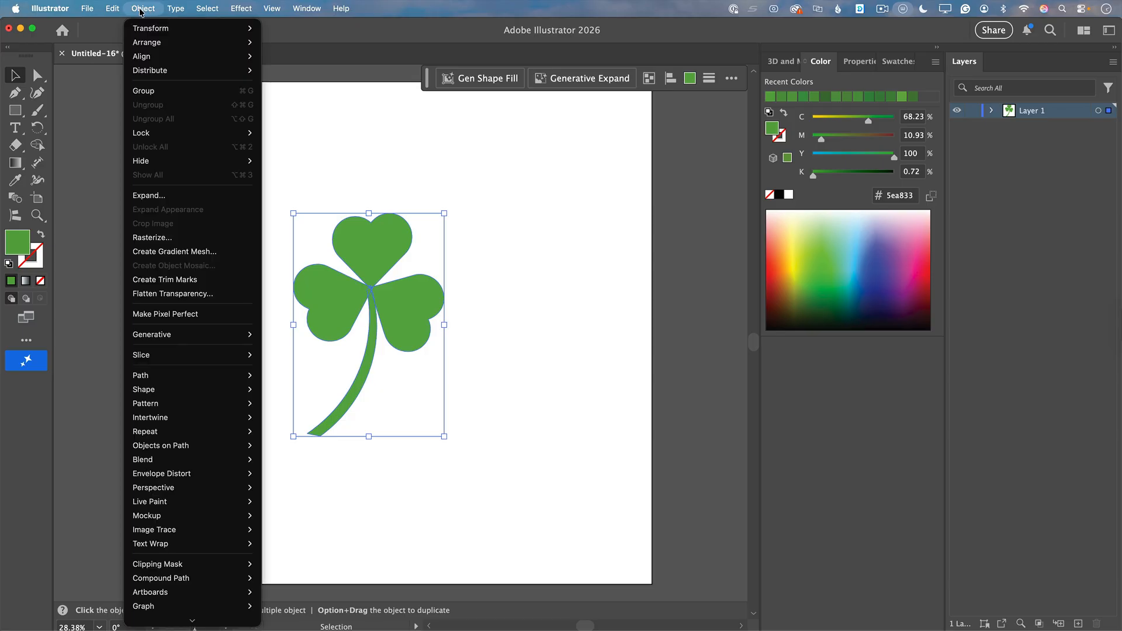
left_click(152, 91)
left_click(511, 190)
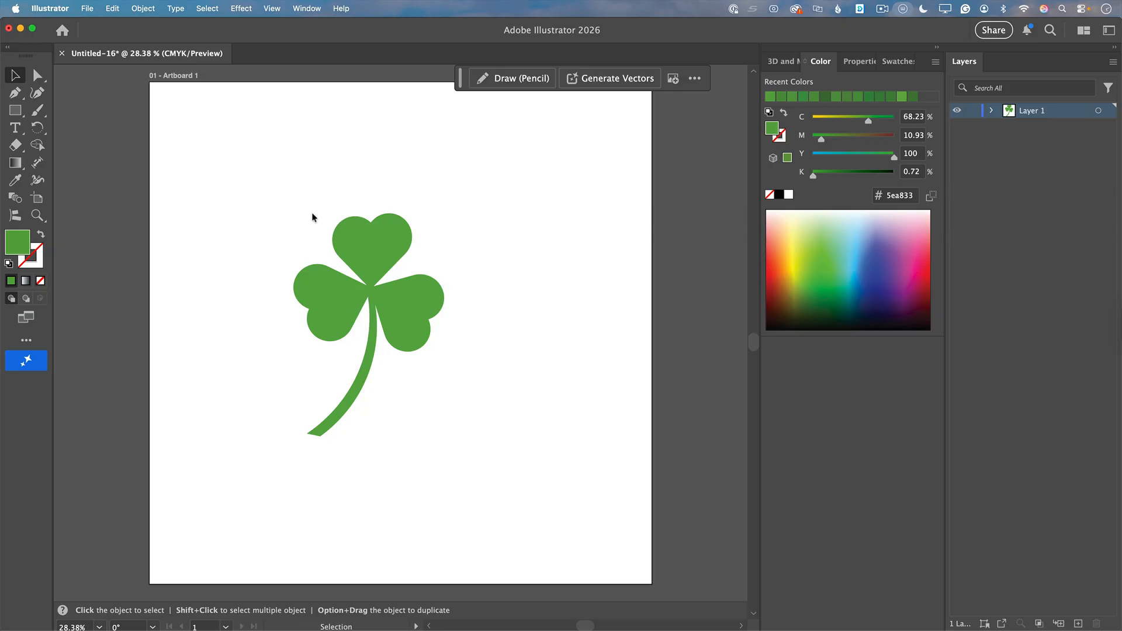
Step: Apply the 3D Inflate effect to the clover group
left_click_drag(238, 156, 403, 405)
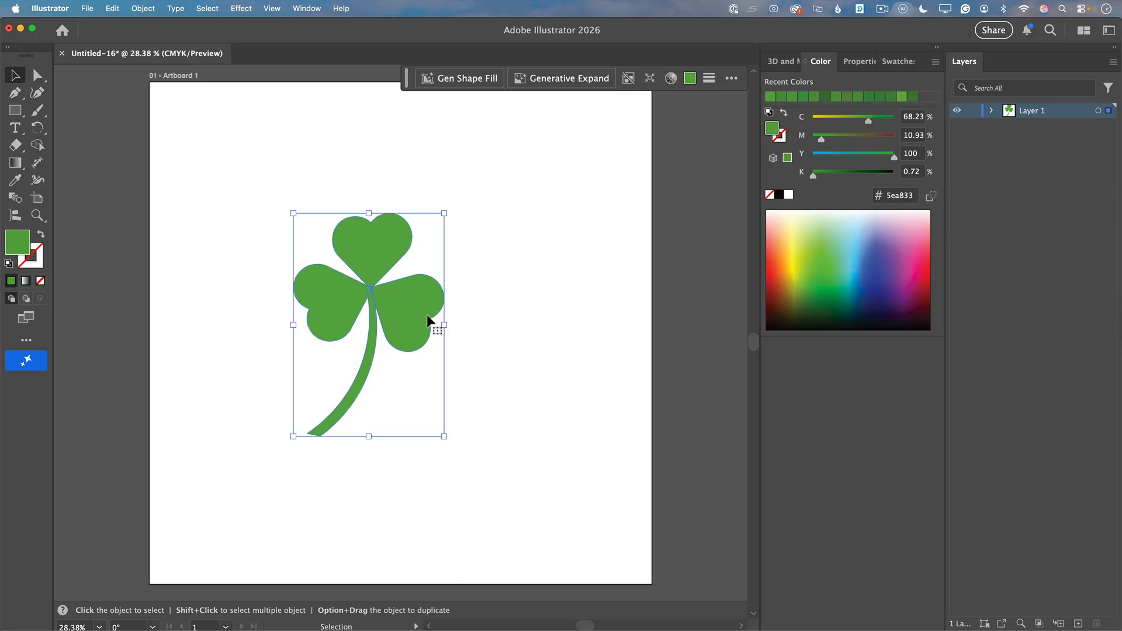
left_click(244, 9)
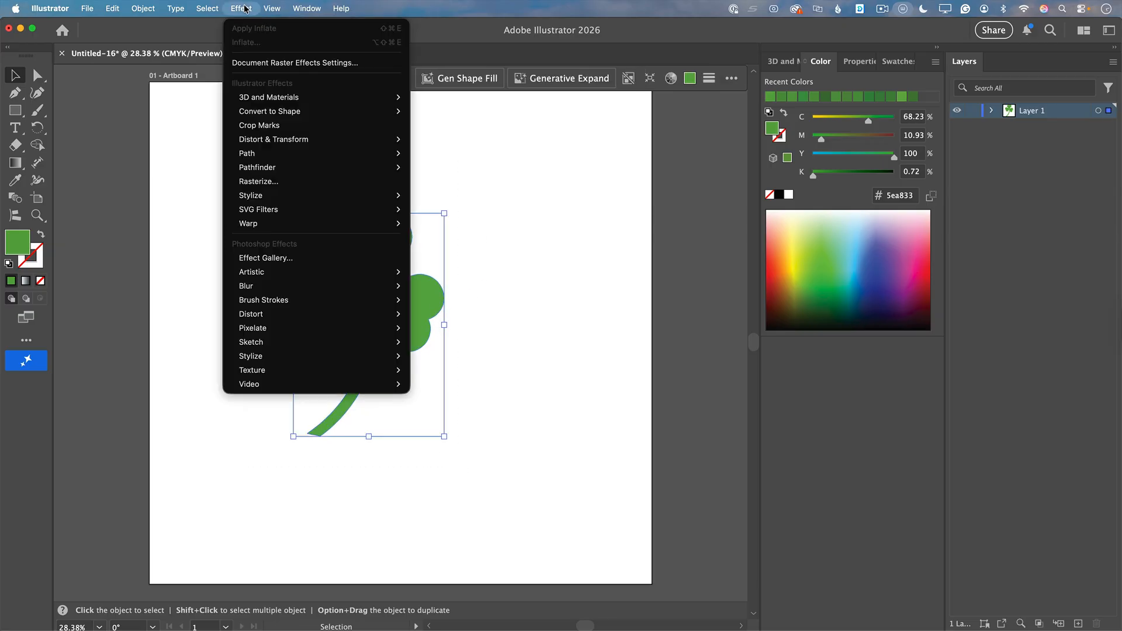
mouse_move(278, 100)
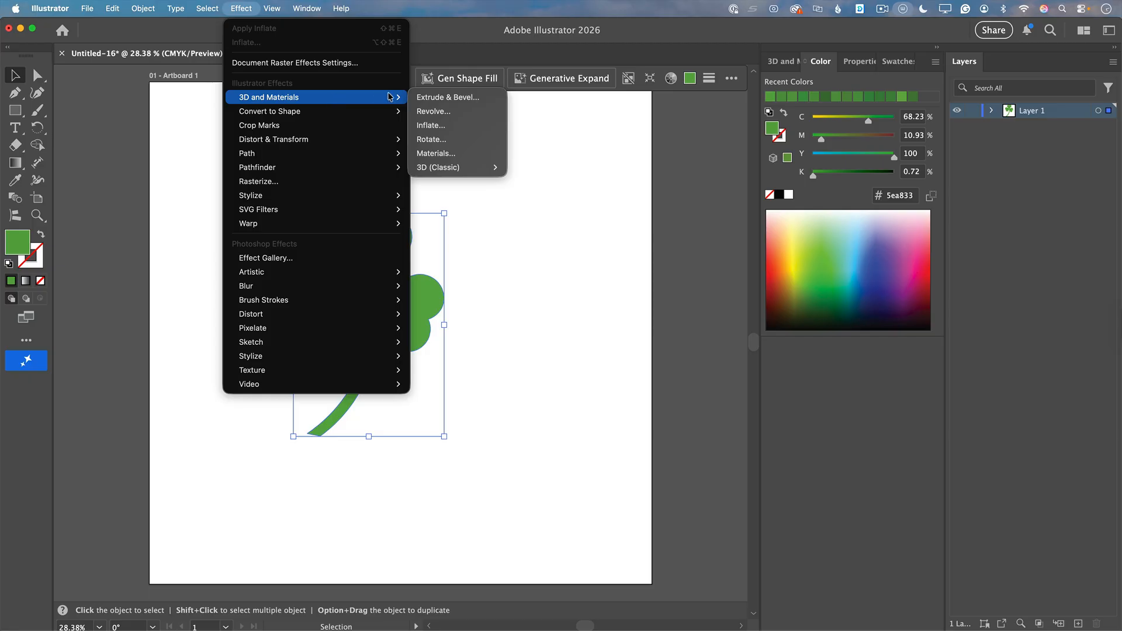
left_click(452, 127)
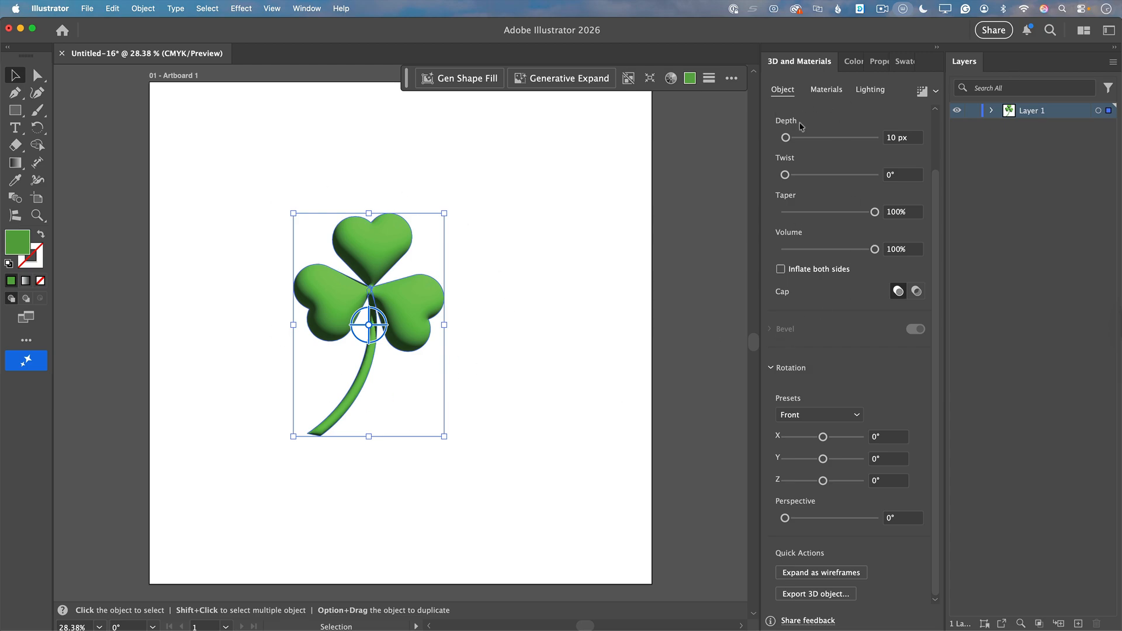
Step: Set the color of the clover's 3D light to yellow, #efd53c
left_click(876, 94)
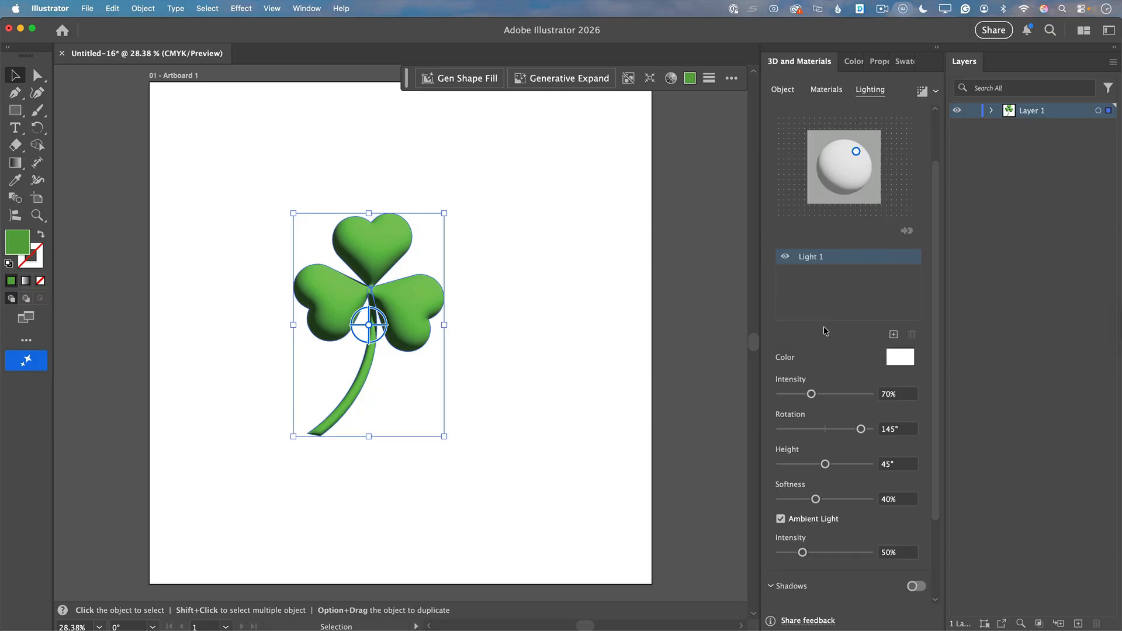
left_click(898, 363)
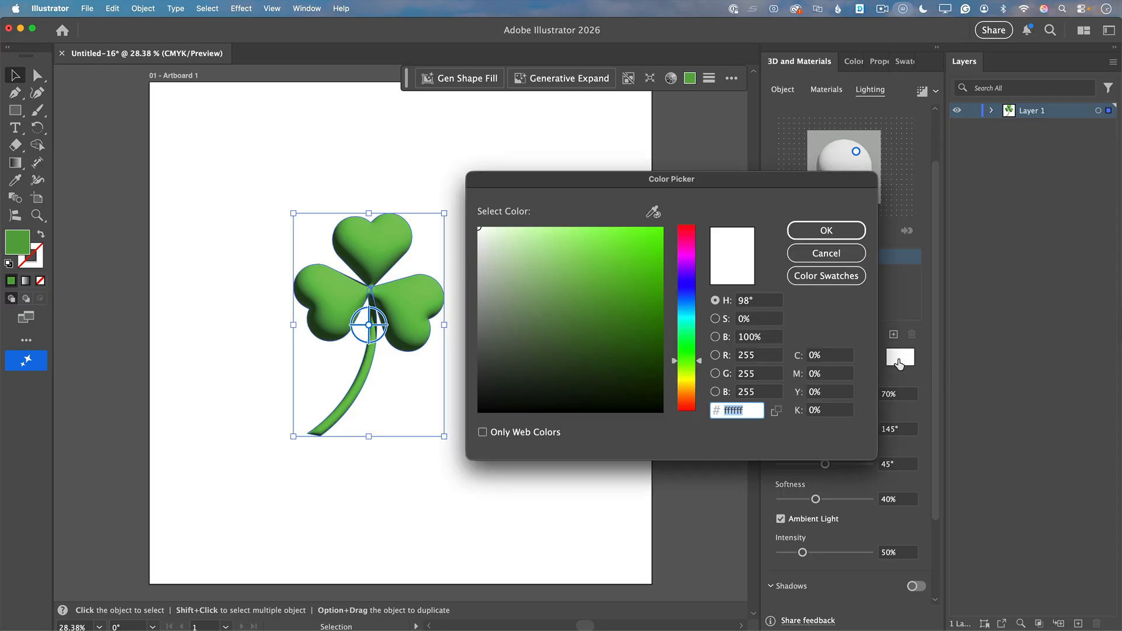
left_click_drag(686, 384, 685, 378)
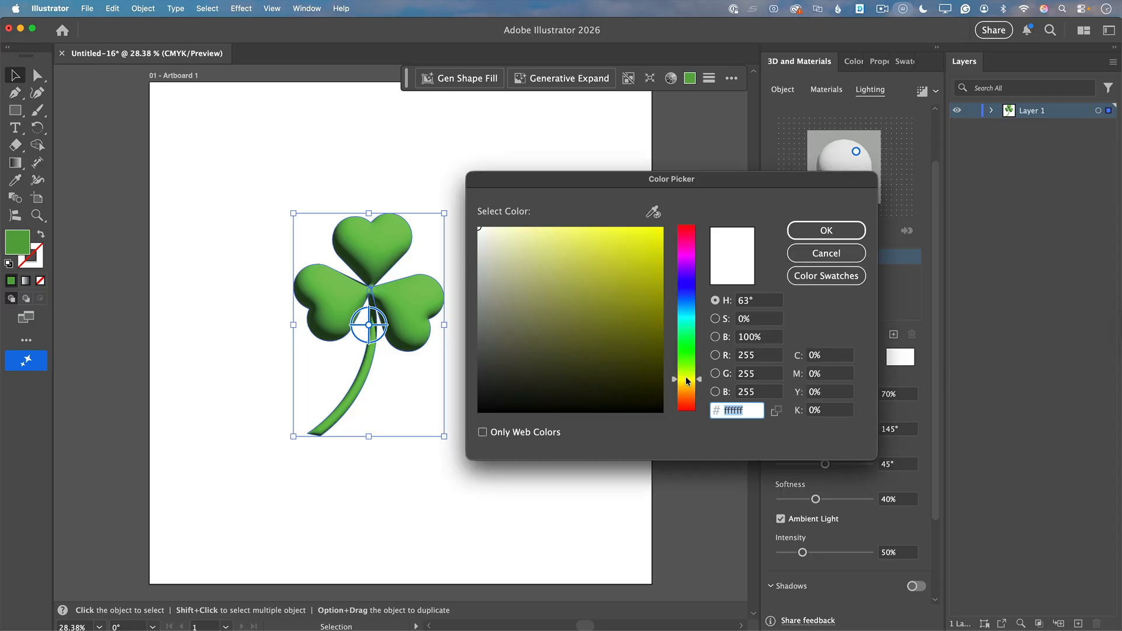
left_click(623, 258)
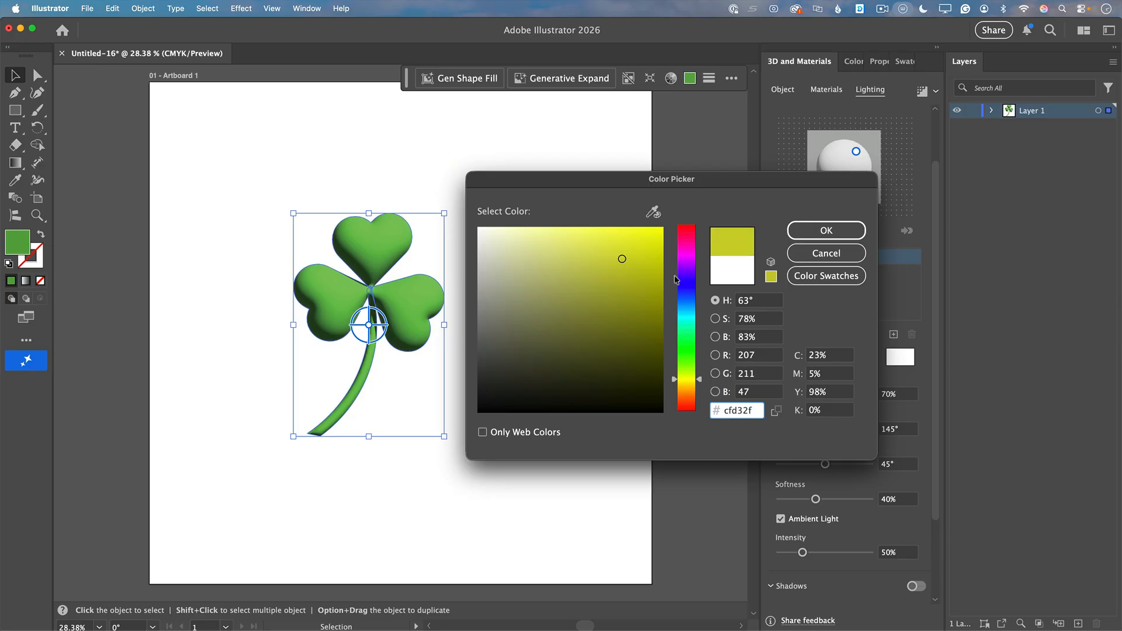
left_click(687, 384)
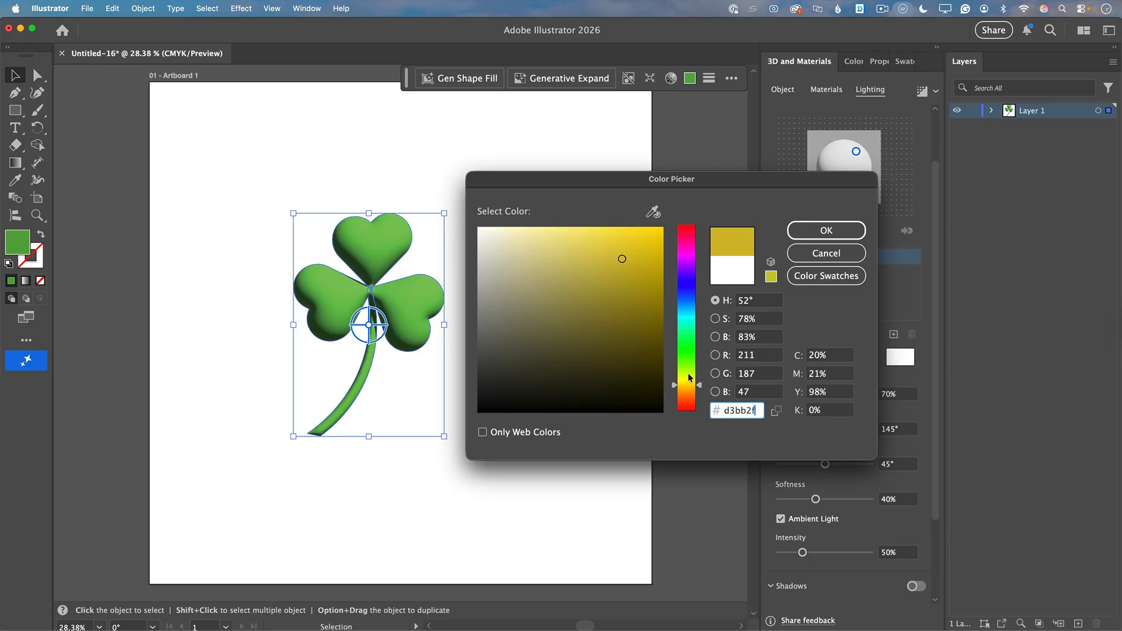
left_click_drag(622, 259, 627, 244)
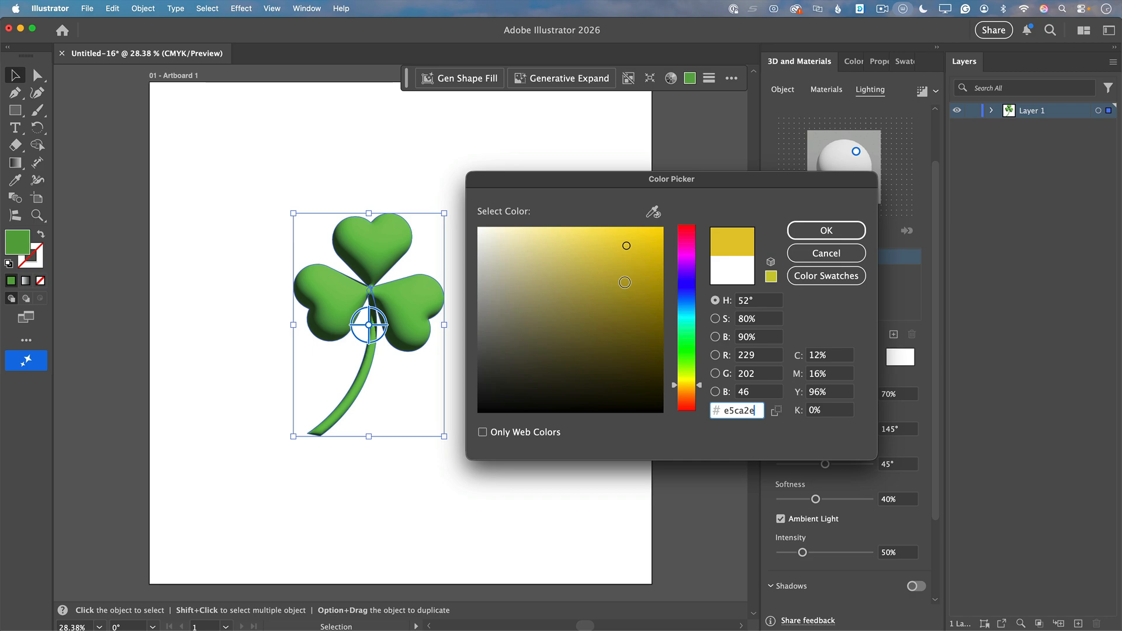
left_click(619, 236)
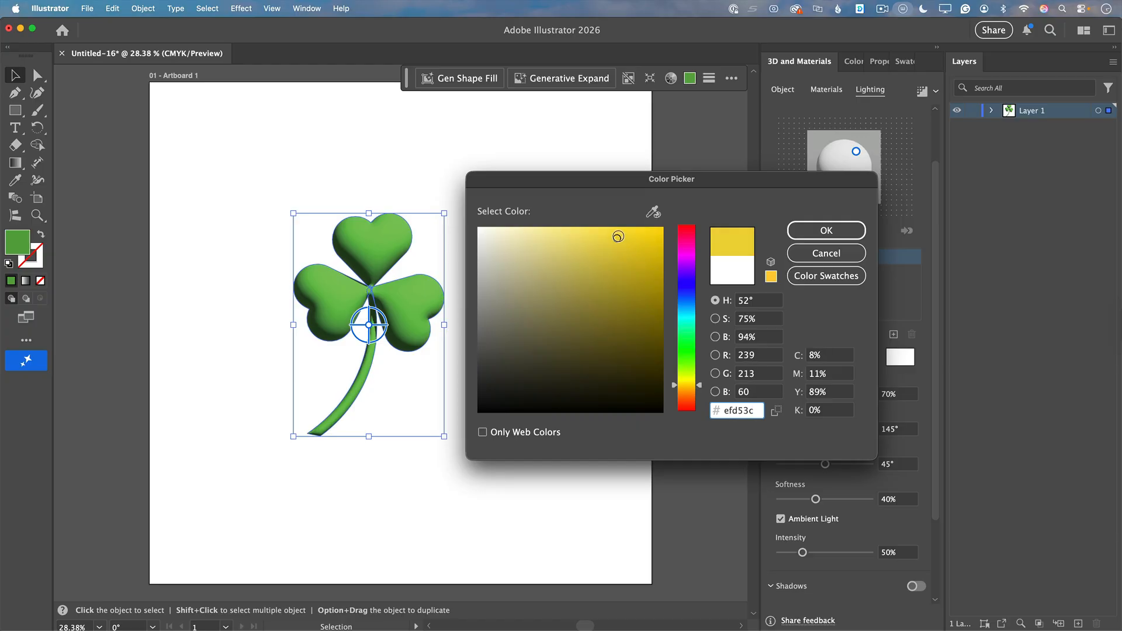
left_click(821, 230)
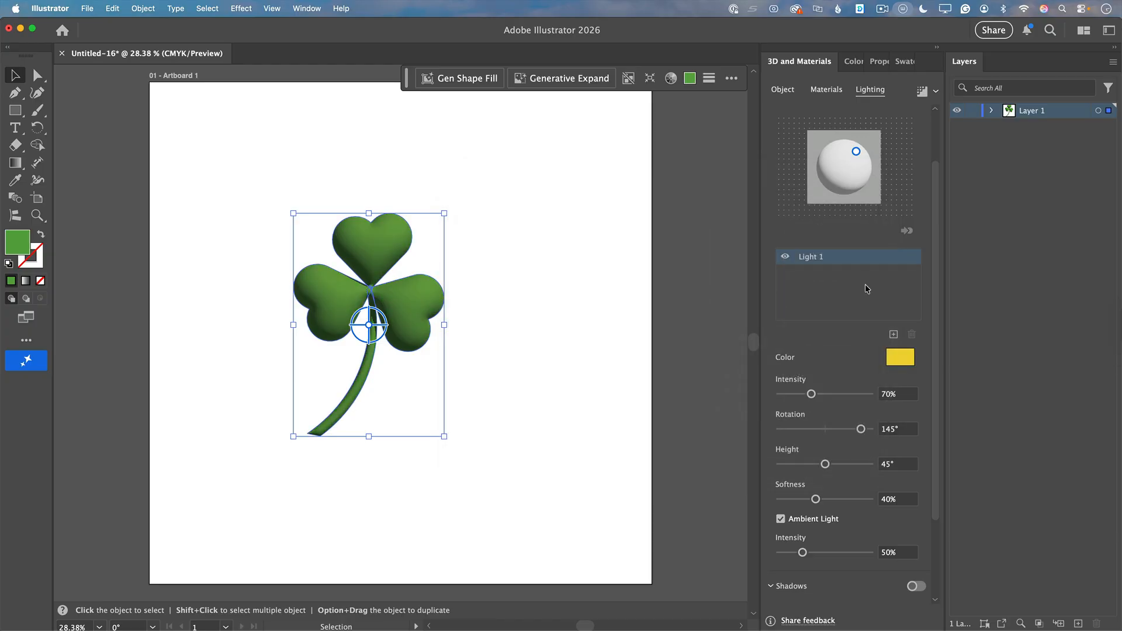
Step: Turn on the clover's shadows and set the light's rotation to 95°, intensity to 101% and height to 64°
left_click_drag(935, 212, 937, 368)
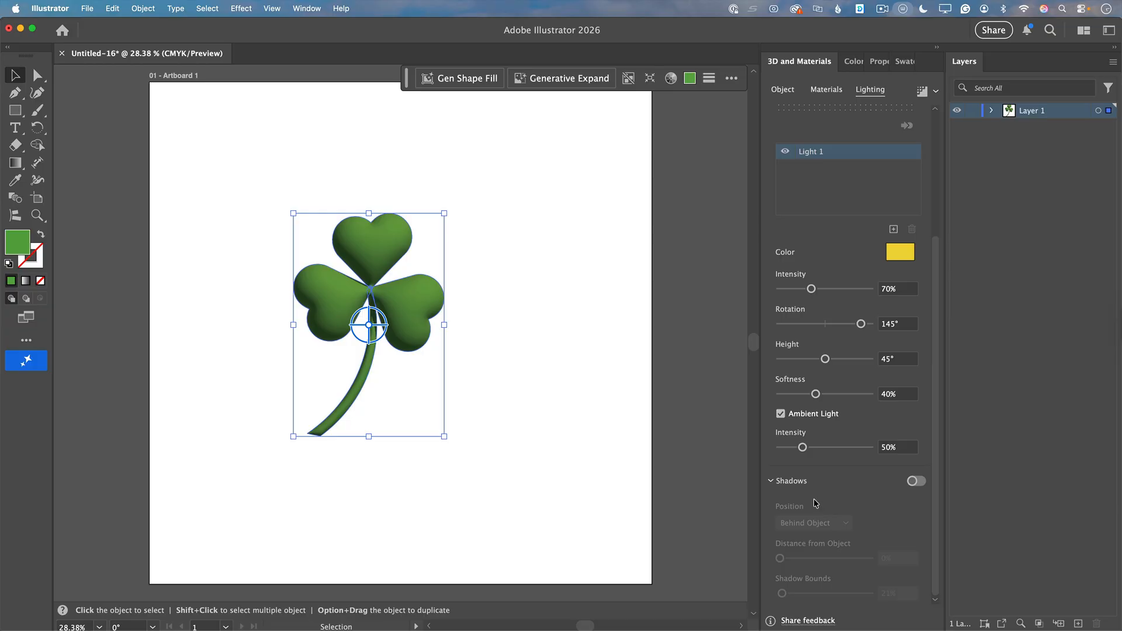
left_click(913, 482)
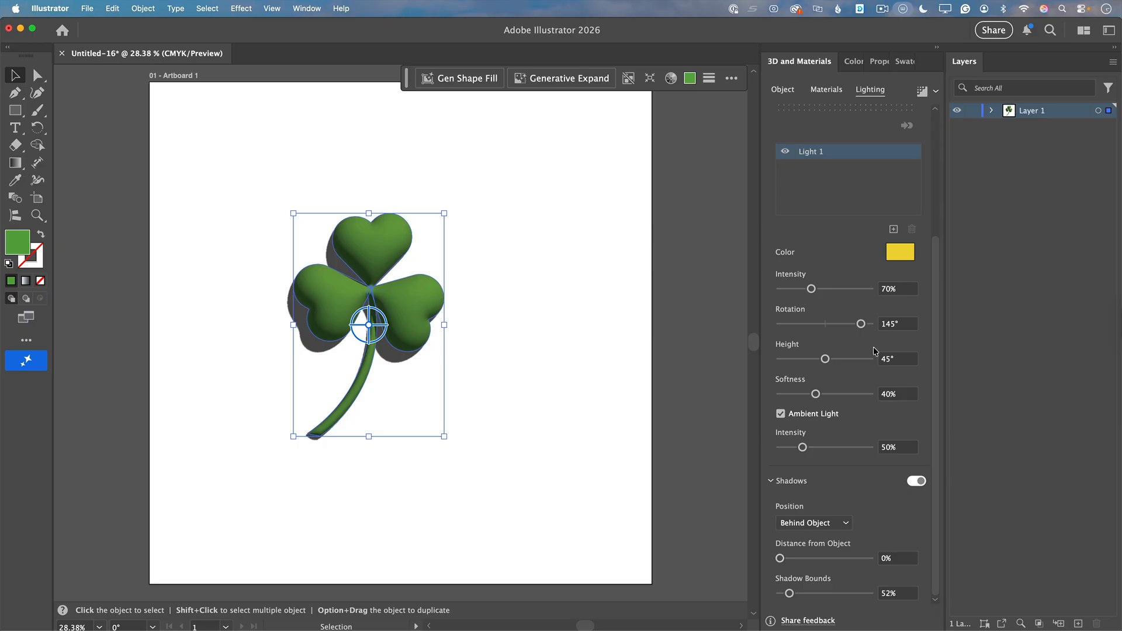
left_click_drag(934, 320, 941, 350)
mouse_move(863, 325)
left_mouse_down()
mouse_move(809, 328)
mouse_move(851, 332)
left_mouse_up()
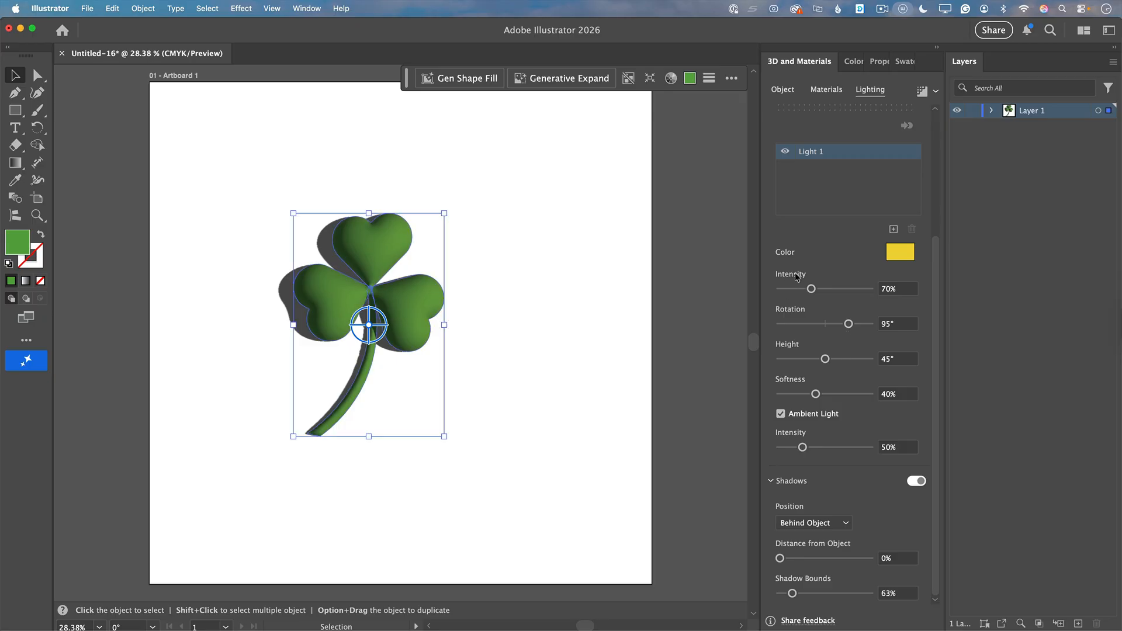
left_click_drag(811, 289, 824, 292)
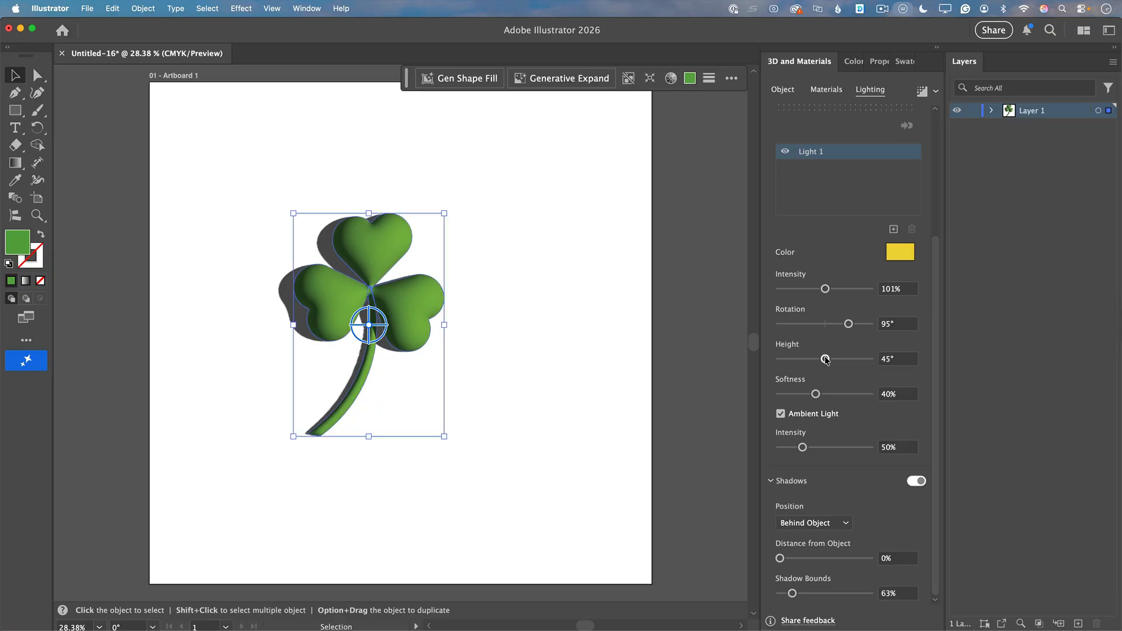
left_click_drag(826, 359, 846, 364)
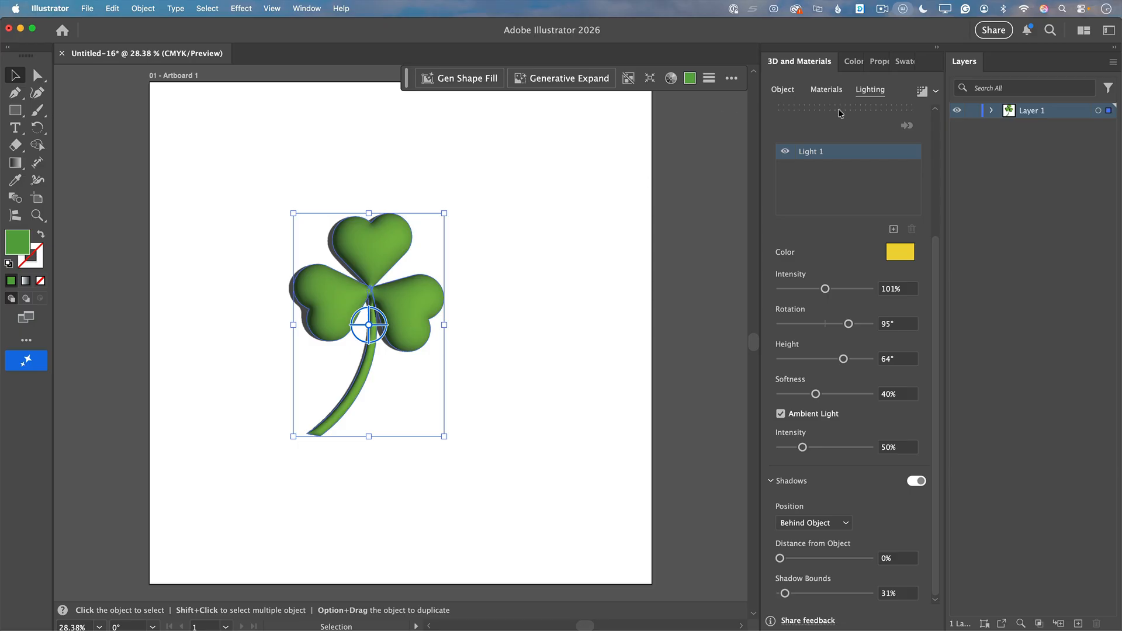
Step: Render the clover with ray tracing at High quality, then deselect it
left_click(936, 91)
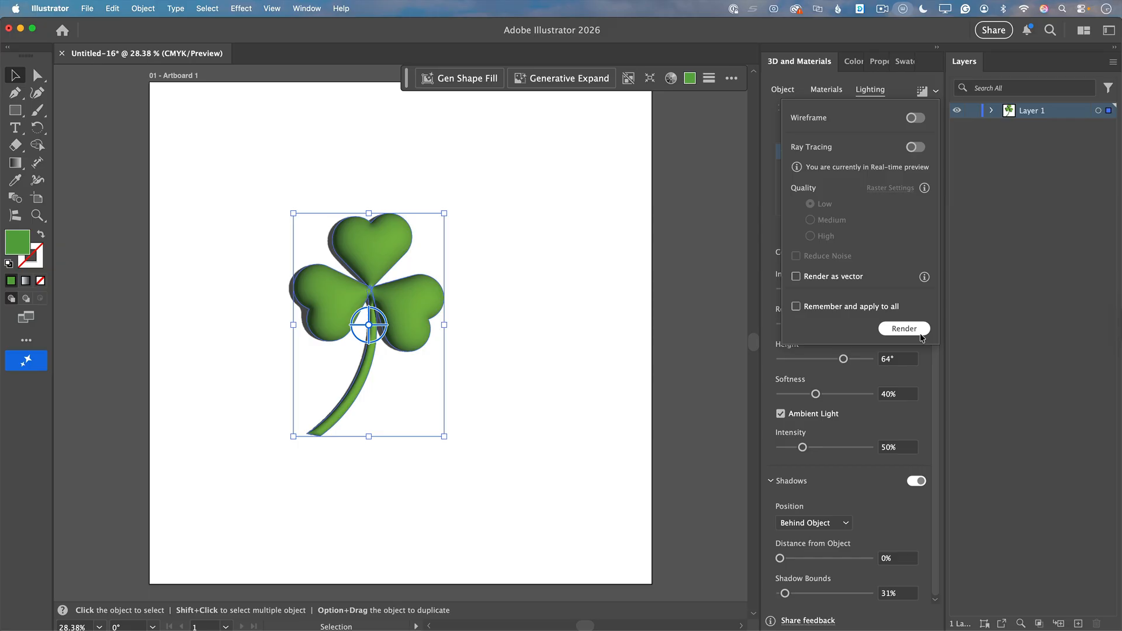
left_click(920, 330)
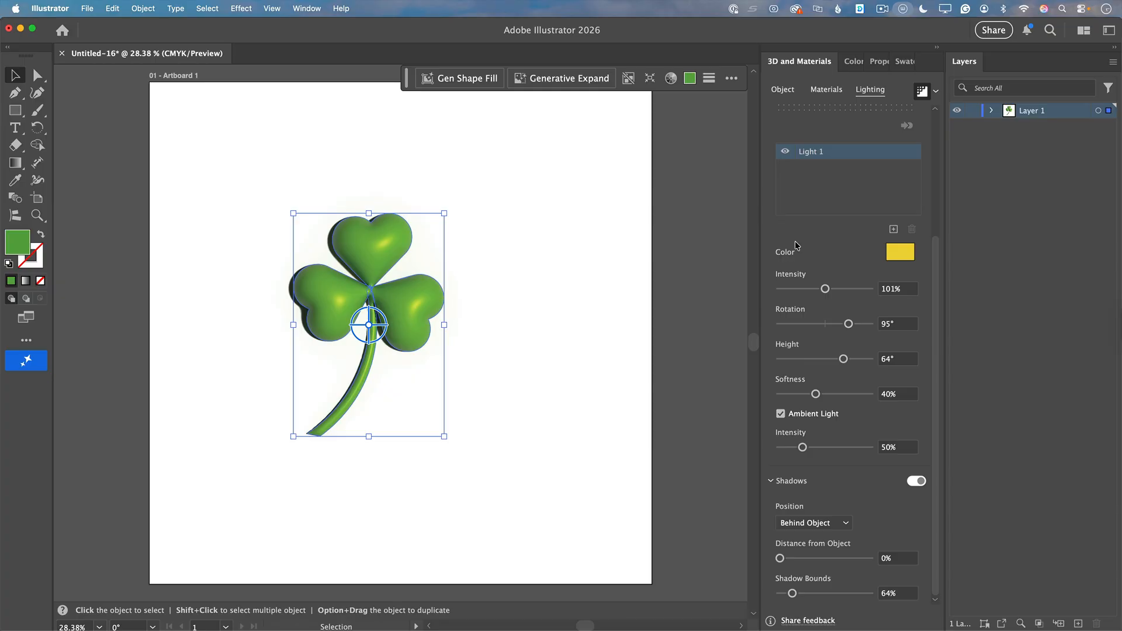
left_click(936, 92)
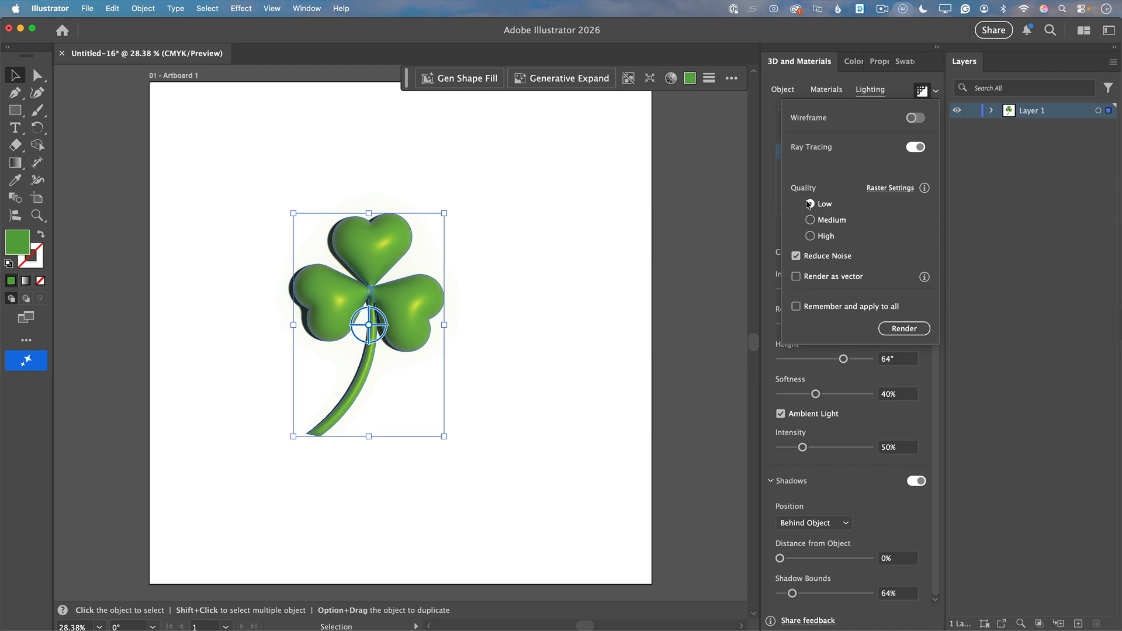
left_click(810, 236)
left_click(922, 328)
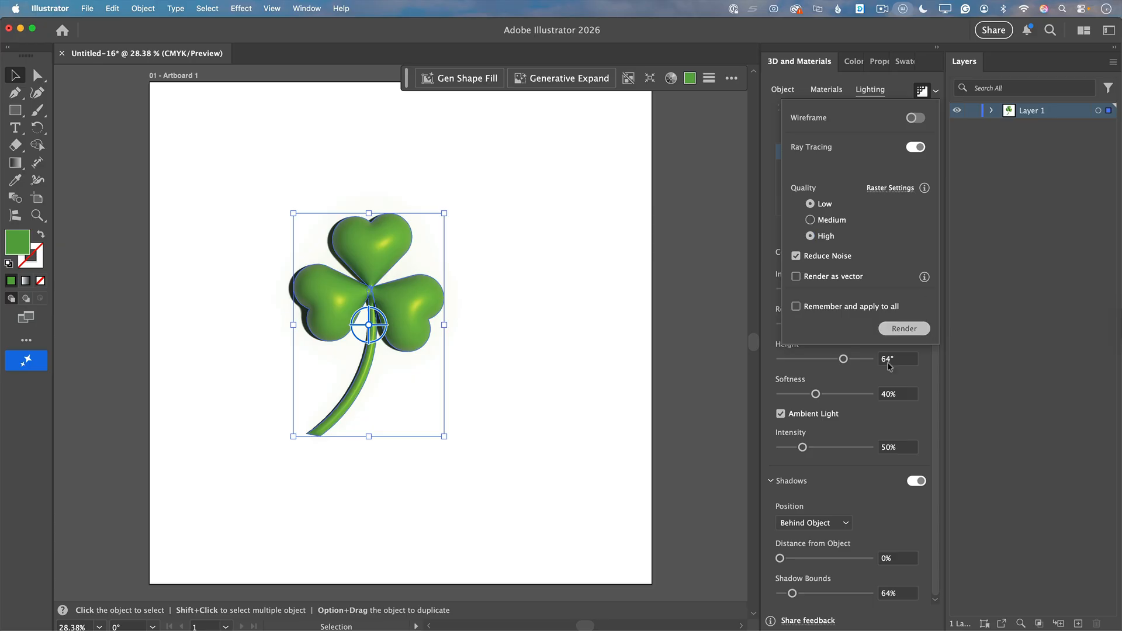
left_click(569, 422)
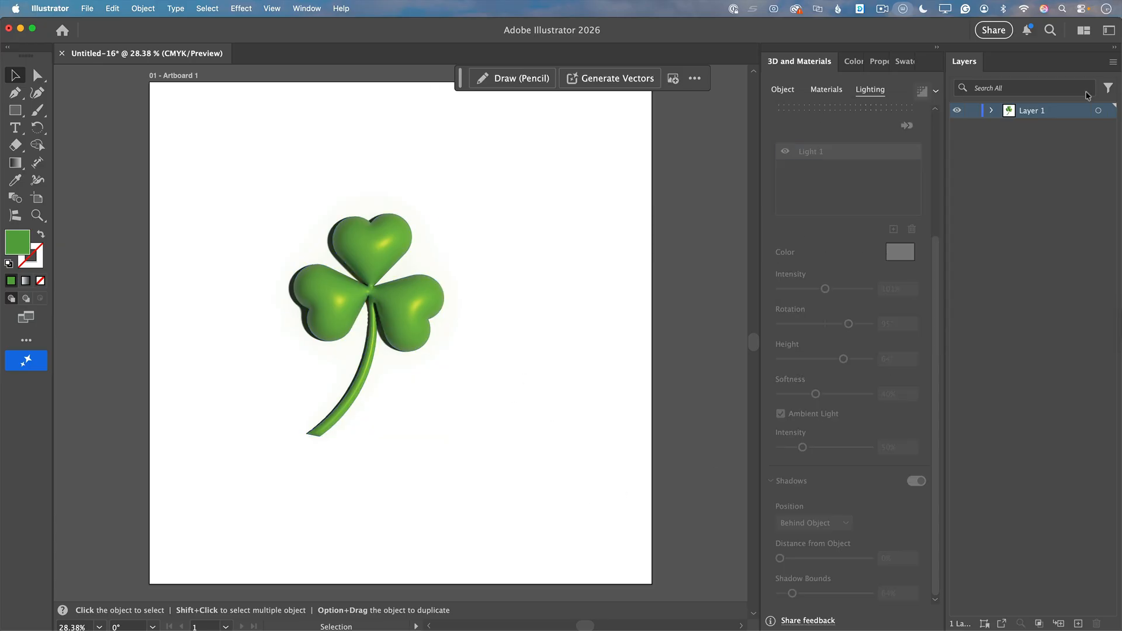
Step: Add a new layer beneath the clover's layer and draw a rectangle on it covering the whole artboard
left_click(1078, 624)
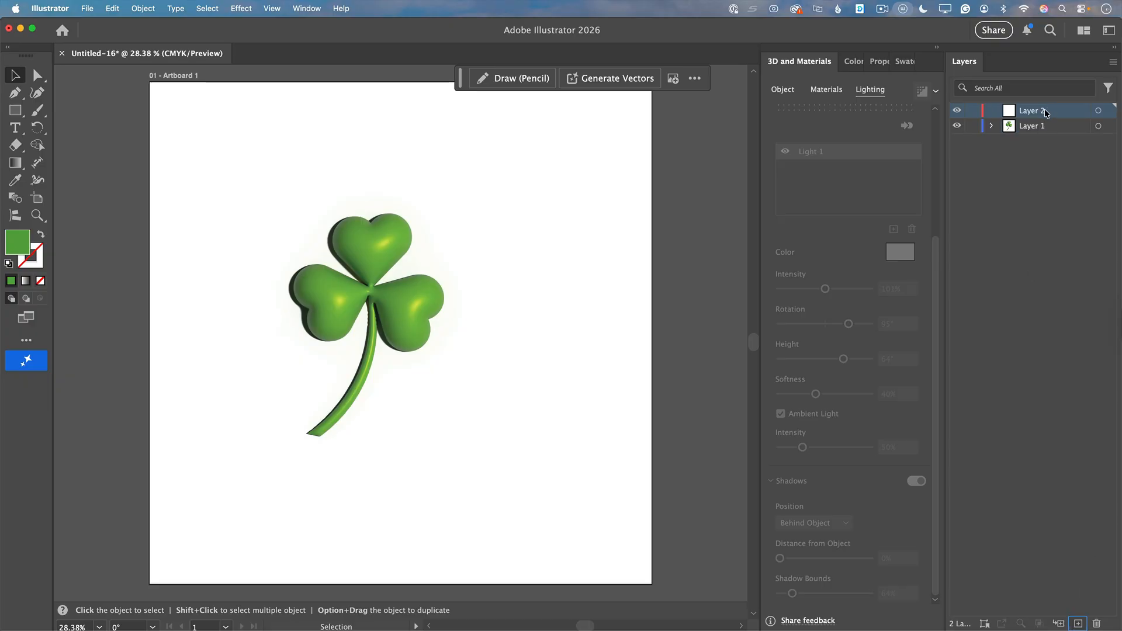
left_click_drag(1044, 110, 1040, 131)
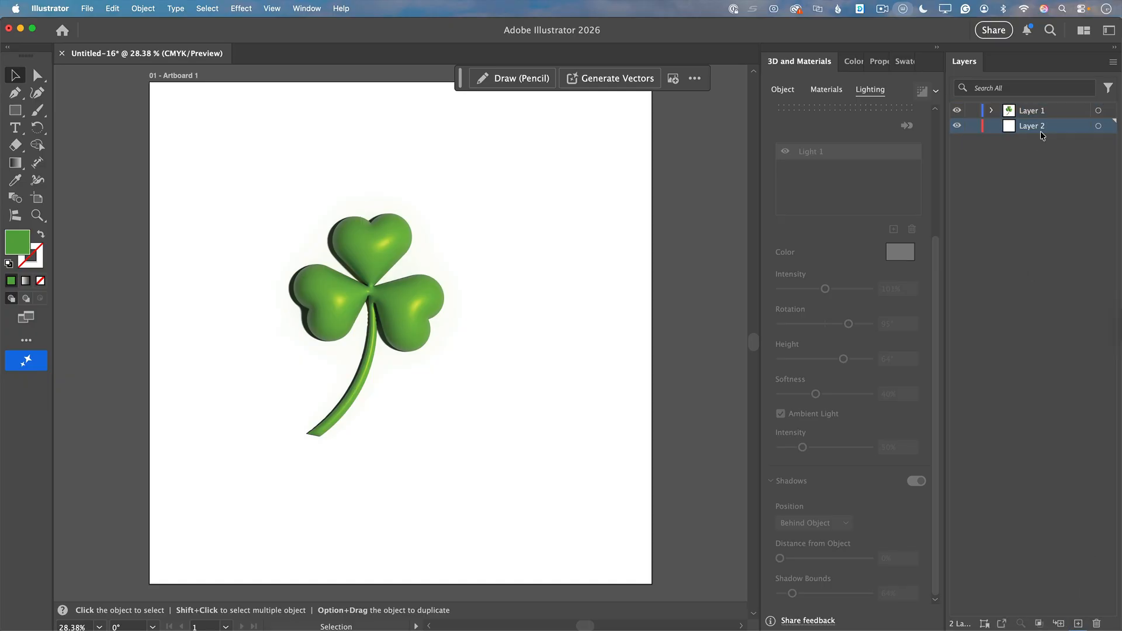
left_click(15, 111)
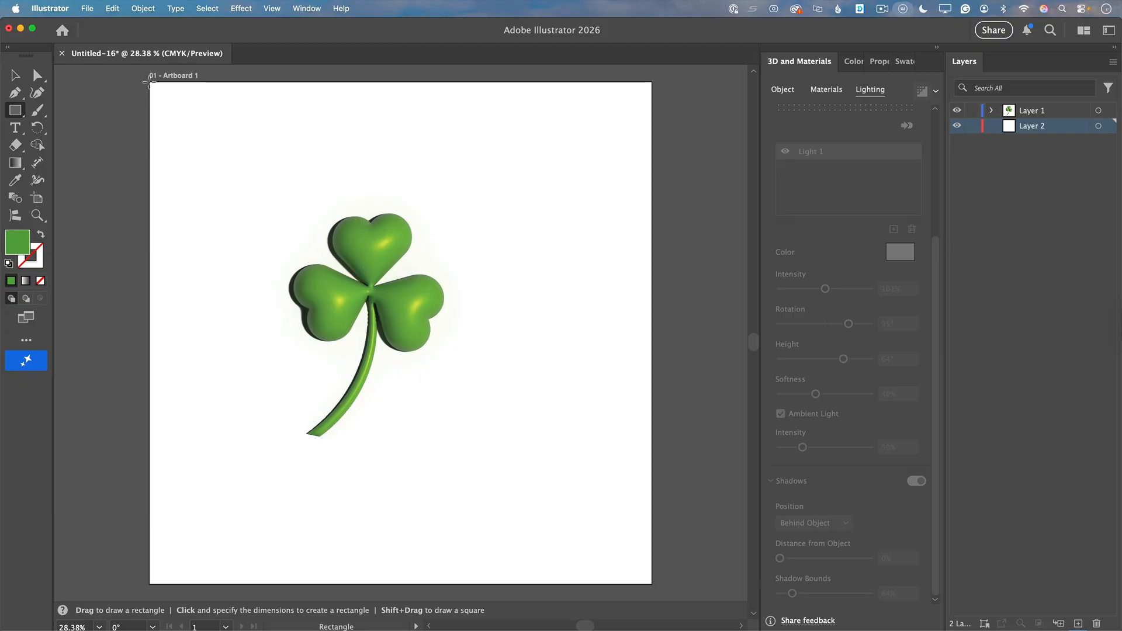
left_click_drag(150, 82, 655, 587)
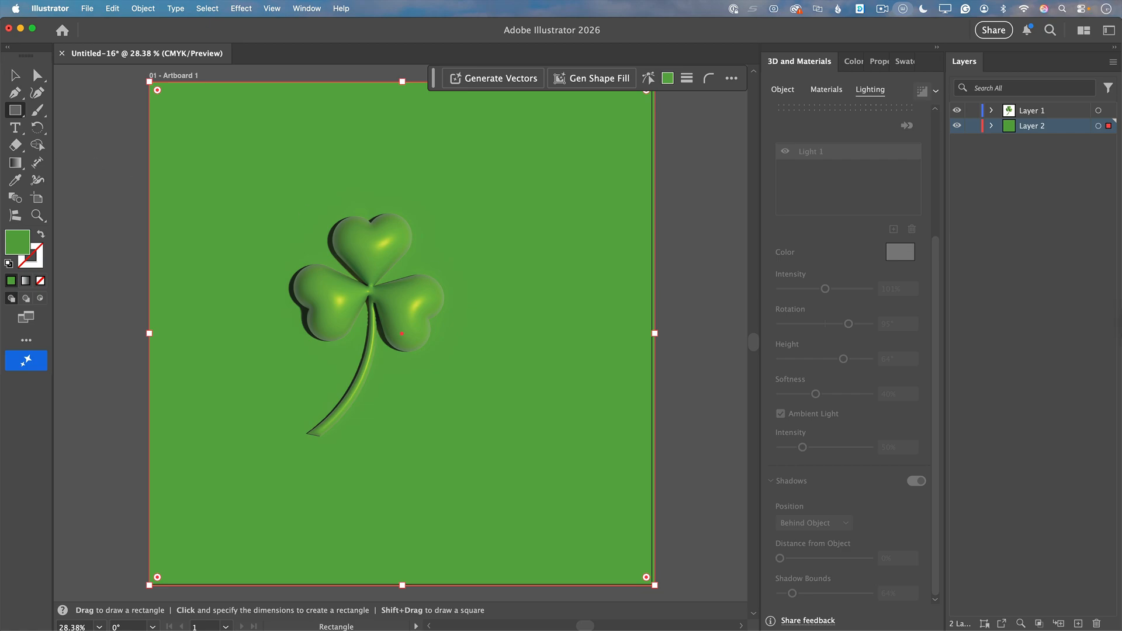
Step: Change the background rectangle's fill to a dark green, about #2d5b1d
double_click(25, 244)
left_click(605, 342)
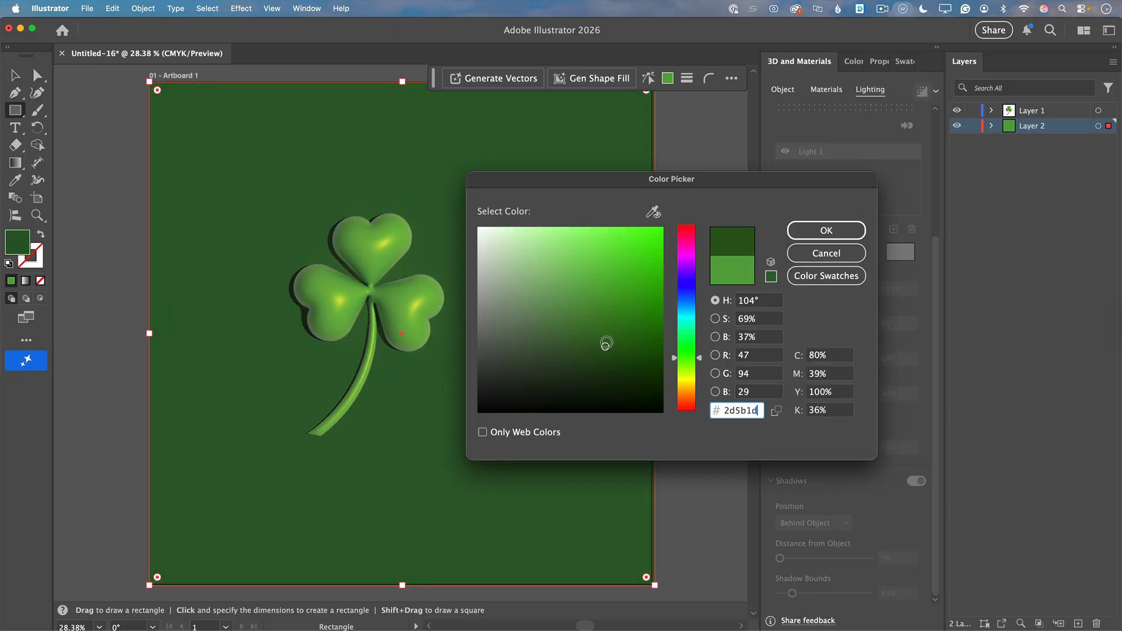
left_click(827, 231)
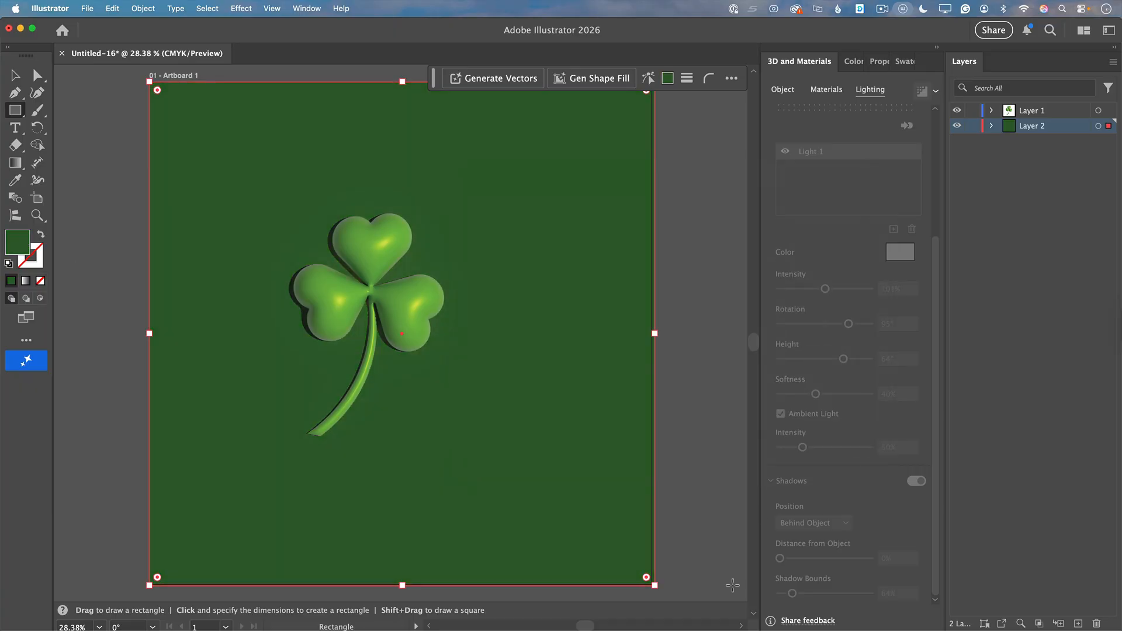
left_click(15, 75)
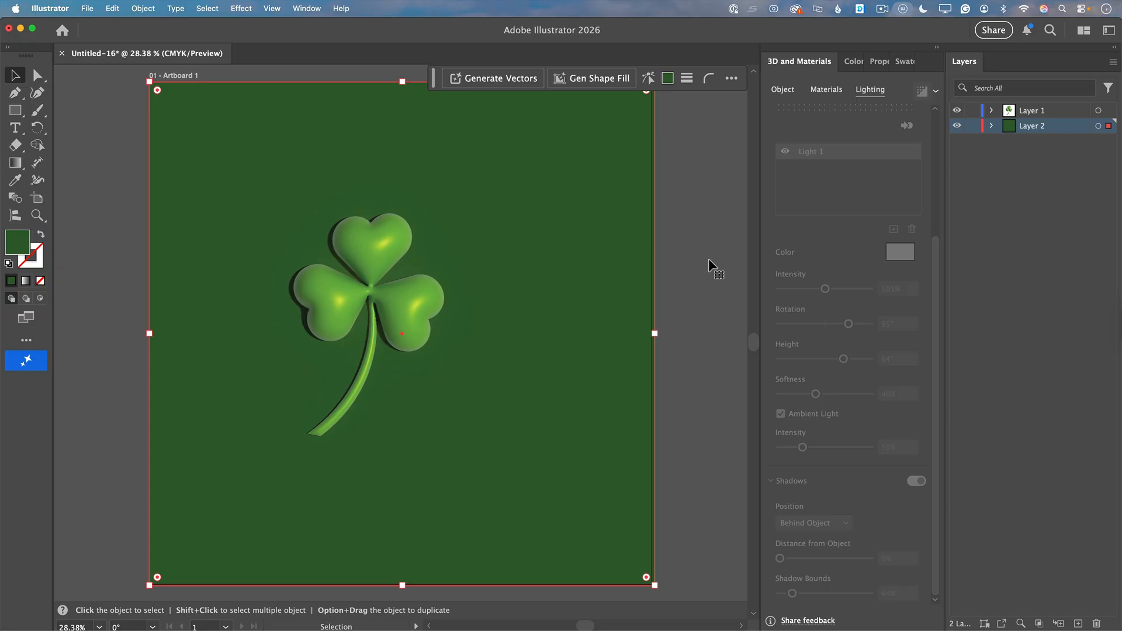